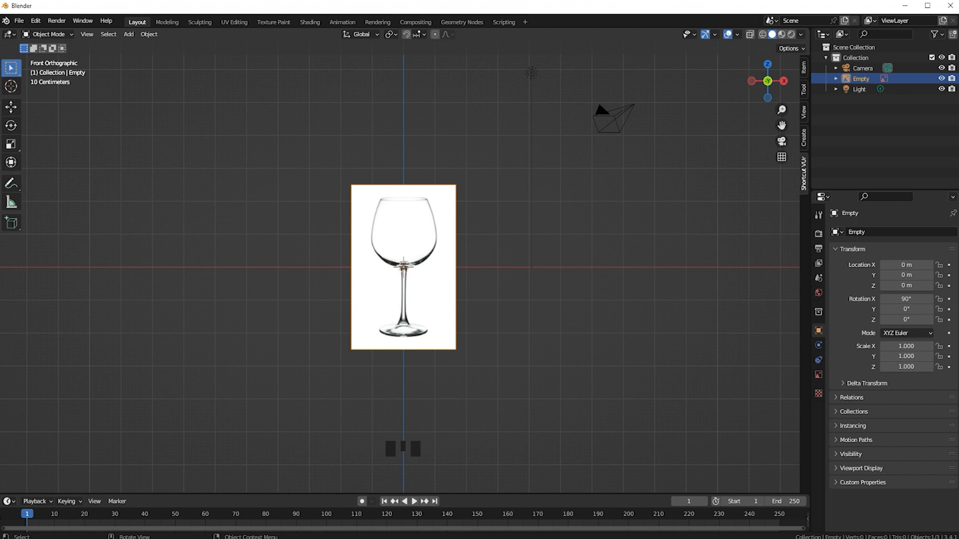
Step: Add a Path curve at the centre of the wine glass reference, enter Edit Mode and deselect all control points
scroll(403, 268, "up", 5)
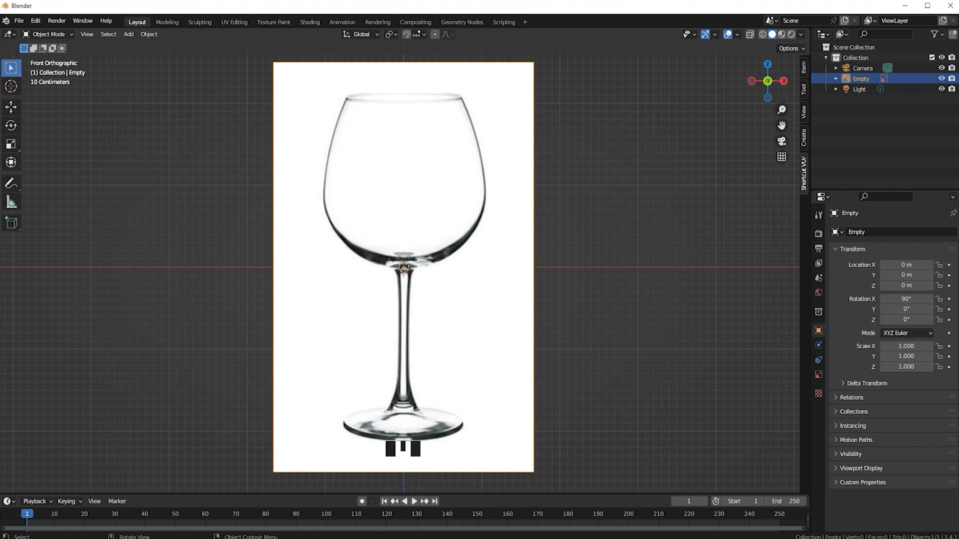
left_click(129, 34)
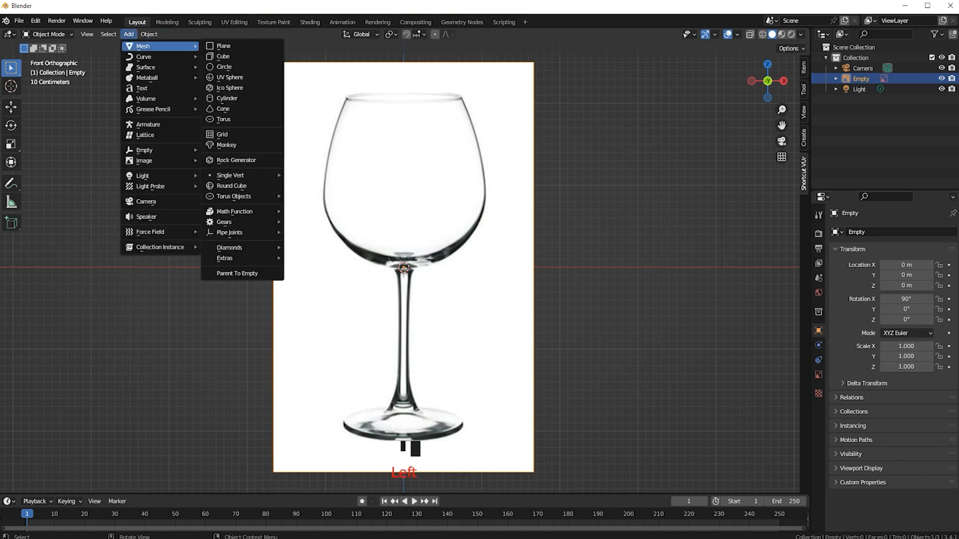
mouse_move(150, 56)
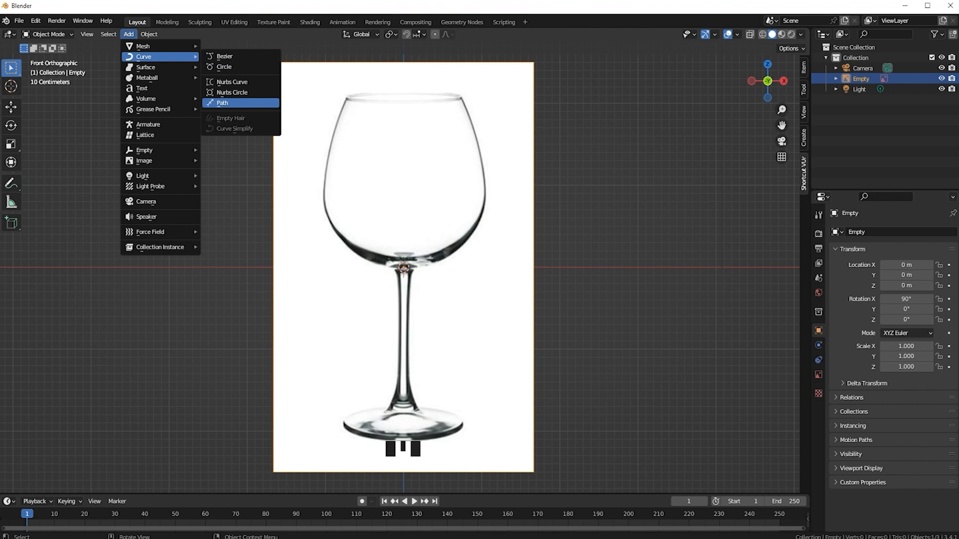
left_click(234, 103)
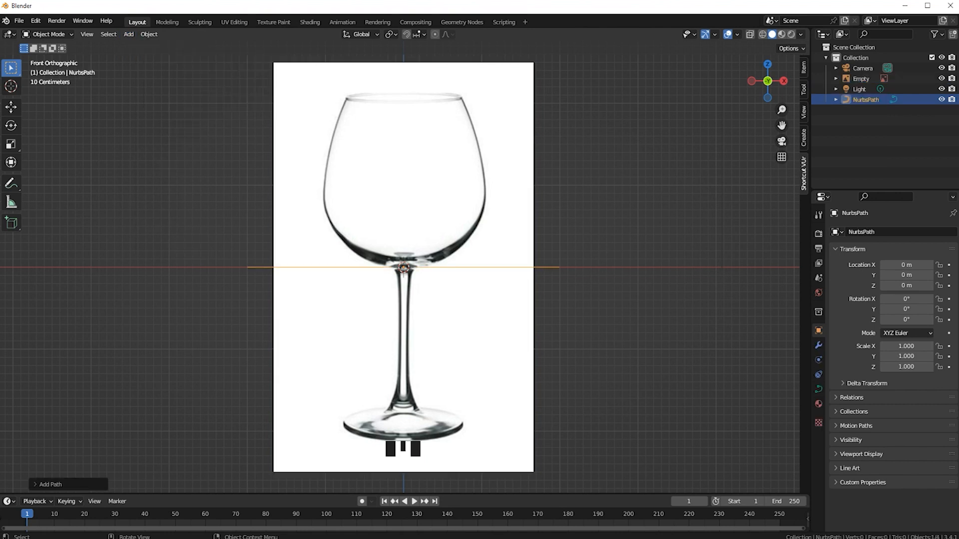
key("Tab")
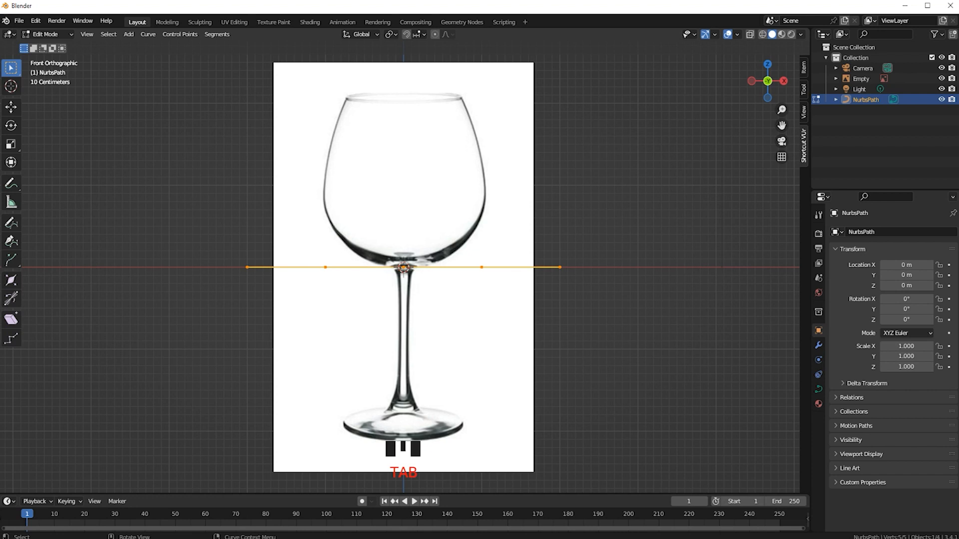
left_click(48, 34)
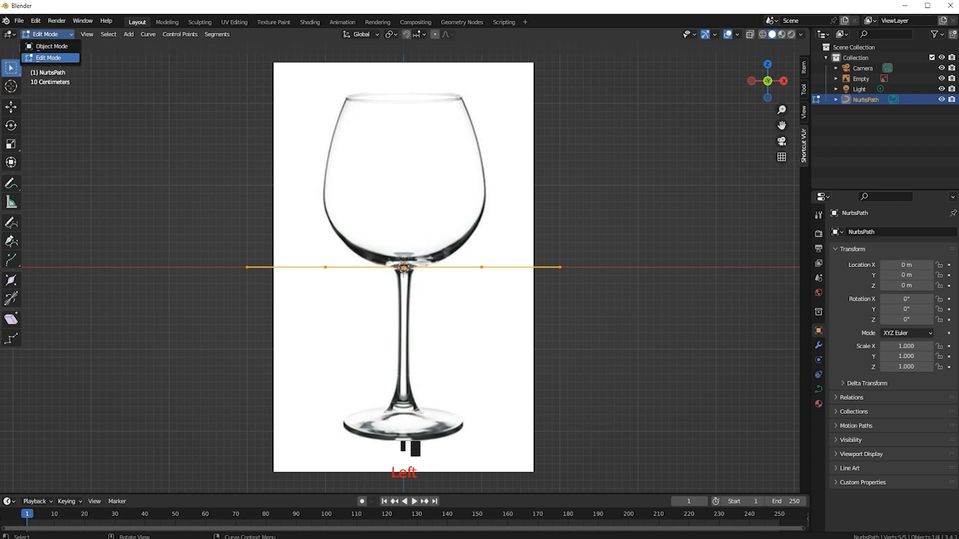
left_click(149, 150)
Step: Try moving the path's middle control point, placing it slightly to the right and just below the X axis line
key("g")
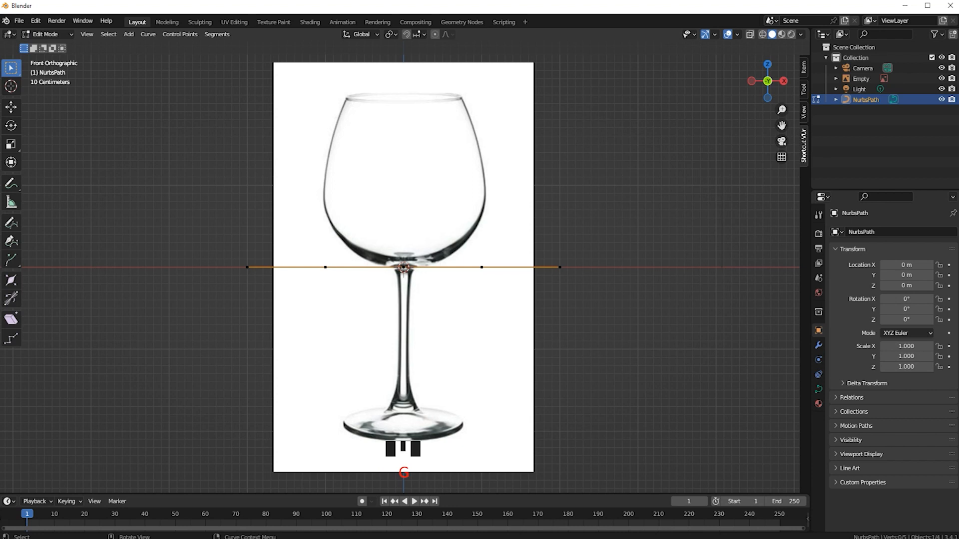
key("Return")
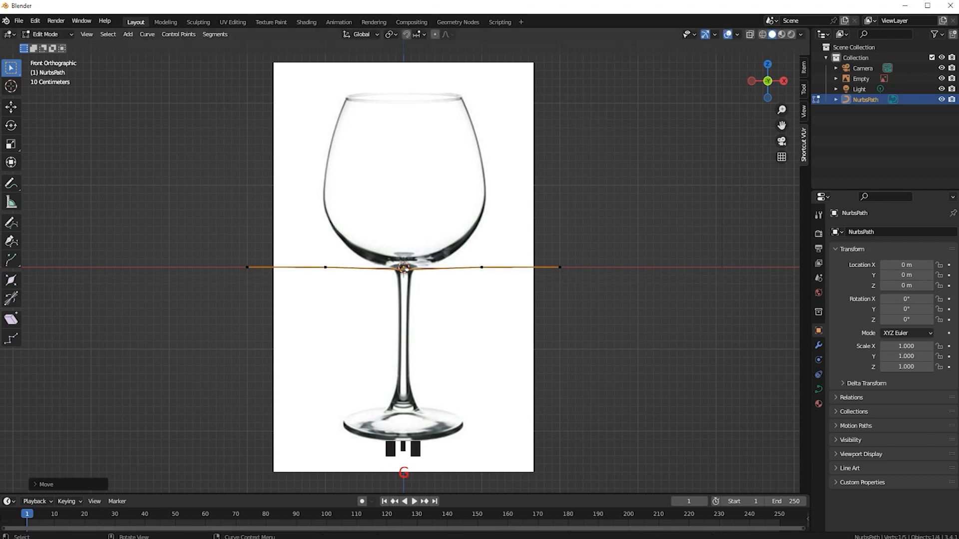
key("g")
key("g")
key("Return")
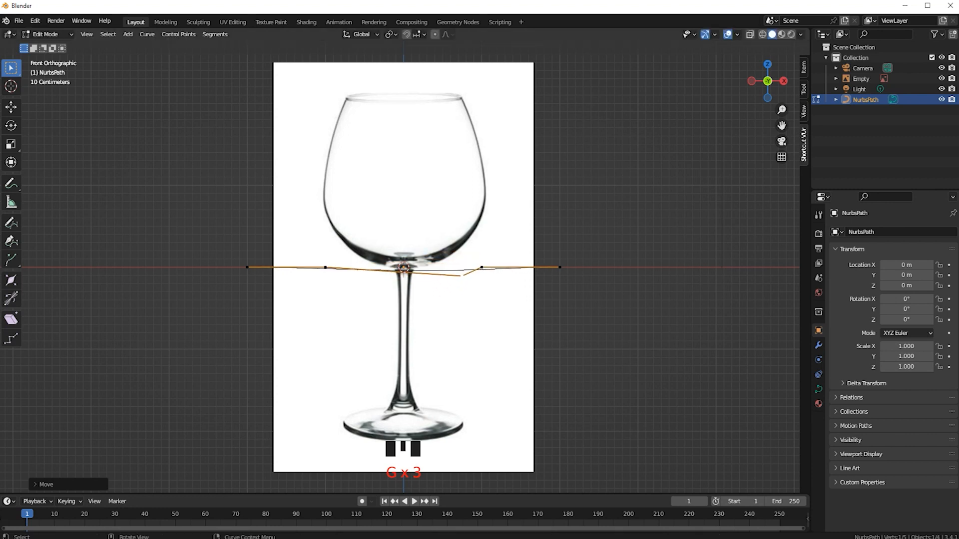
Step: Move the path's leftmost control point to the right end of the glass rim and the second onto the bowl's right outline just below
left_click(248, 267)
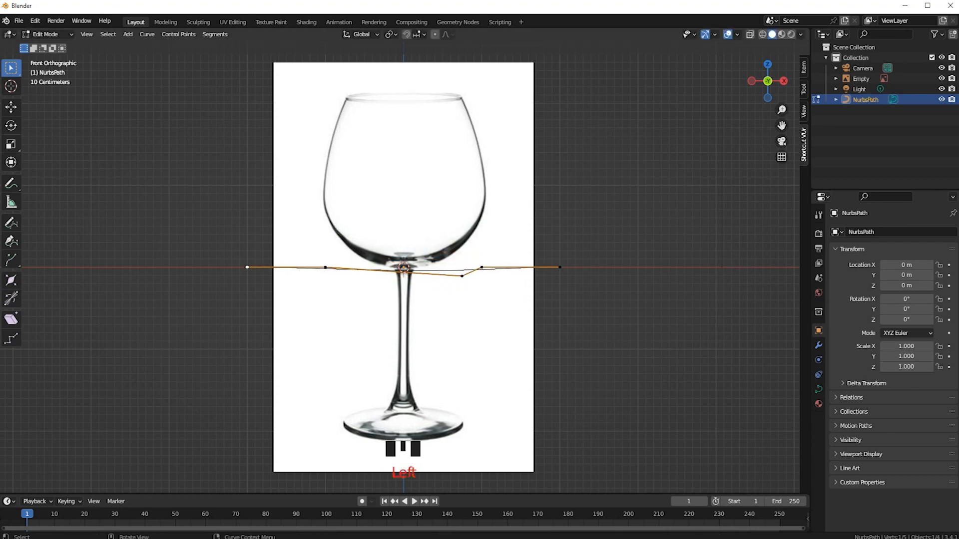
key("g")
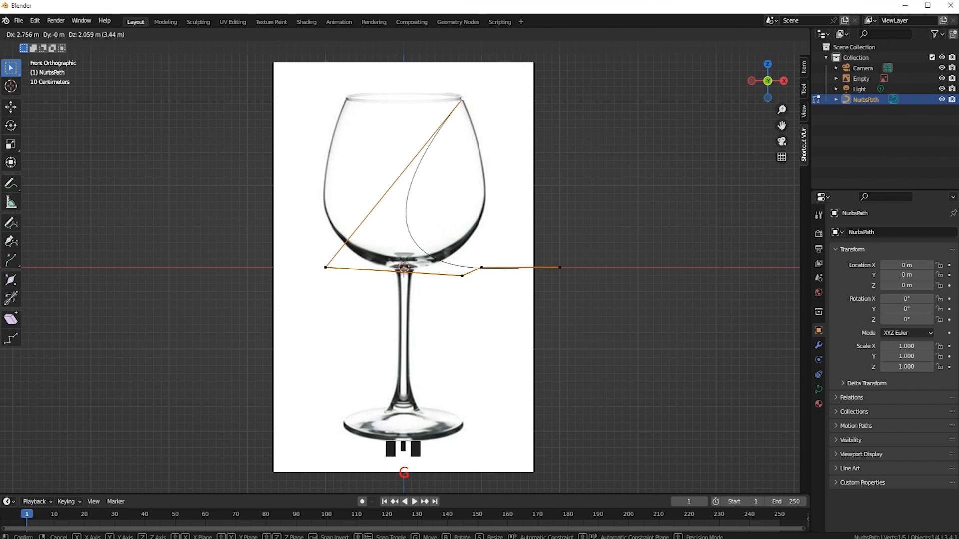
key("Return")
left_click(325, 267)
key("g")
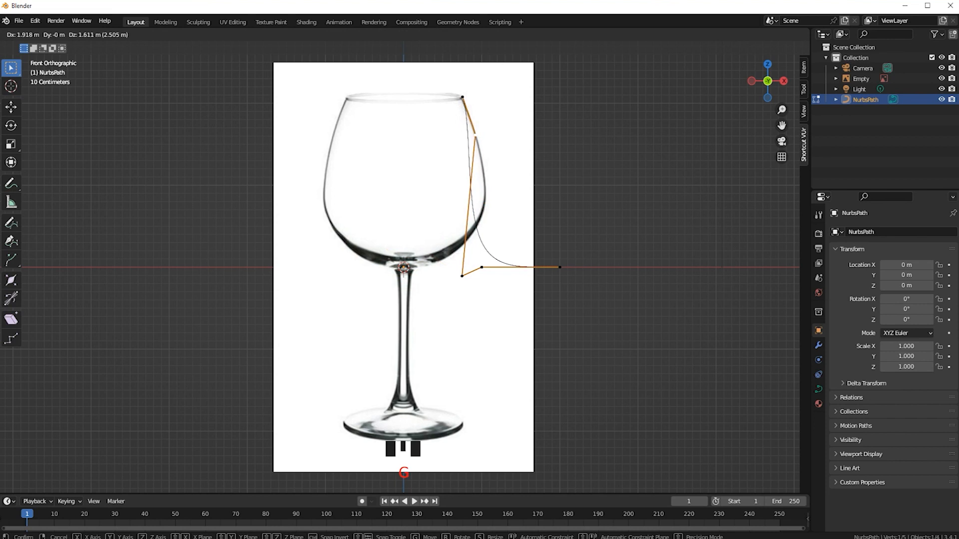
key("Return")
key("g")
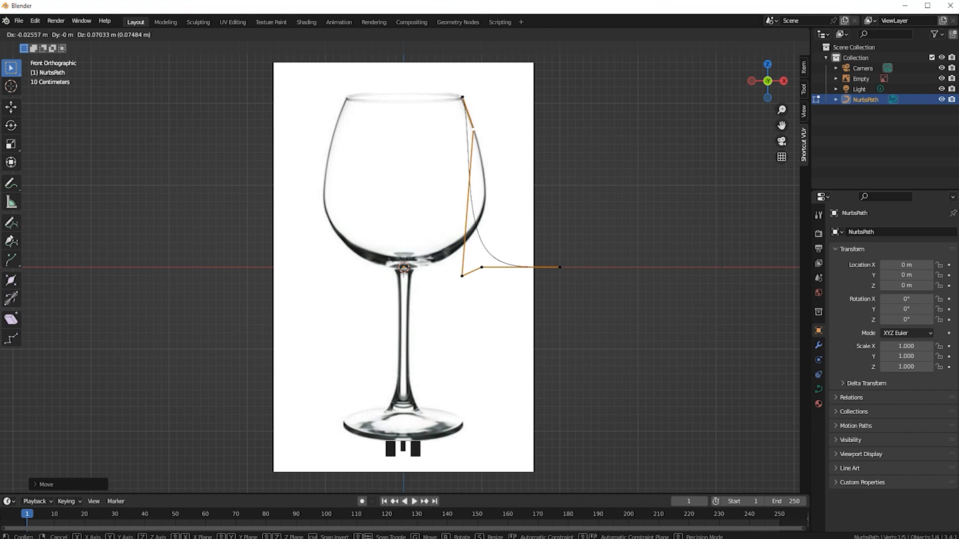
key("Return")
Step: Place the remaining three control points in order down the bowl's right outline, ending just below its widest part
key("g")
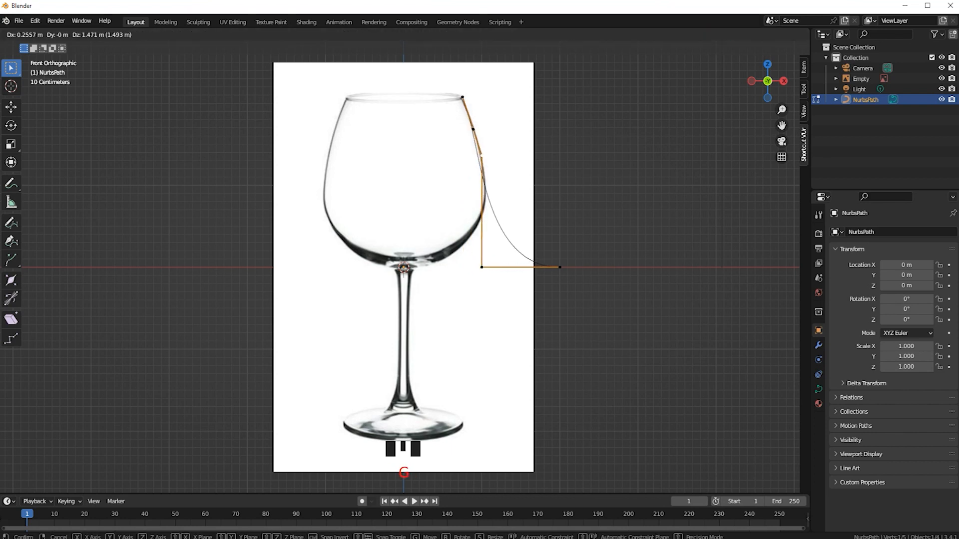
key("Return")
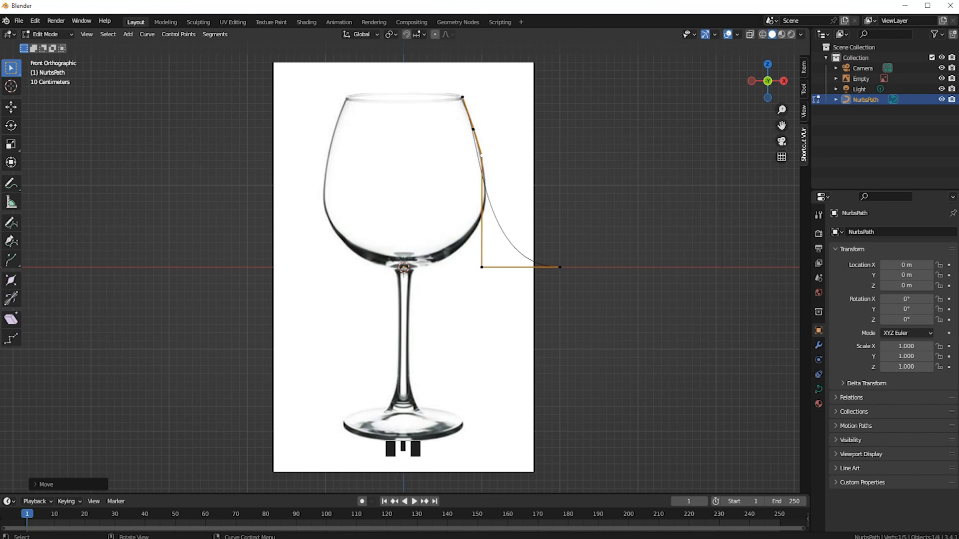
left_click(481, 268)
key("g")
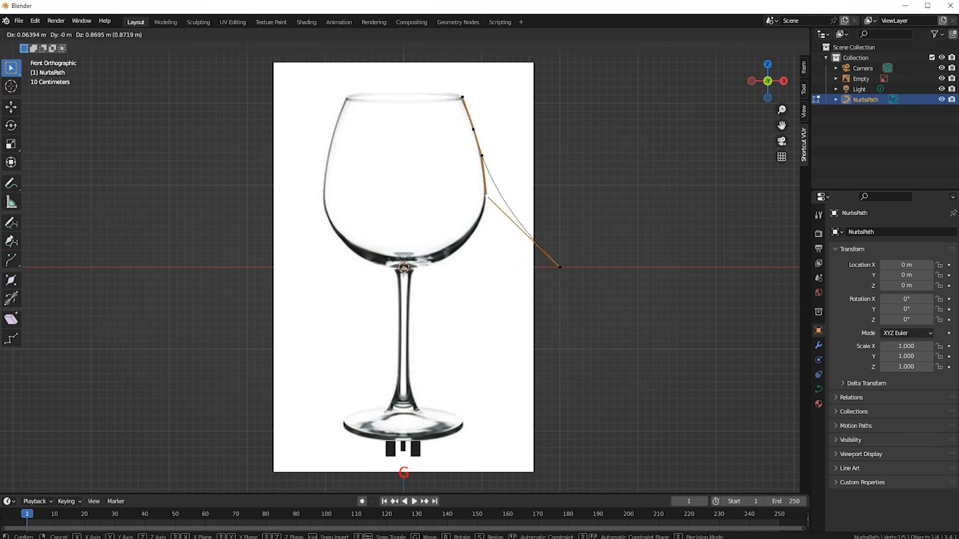
key("Return")
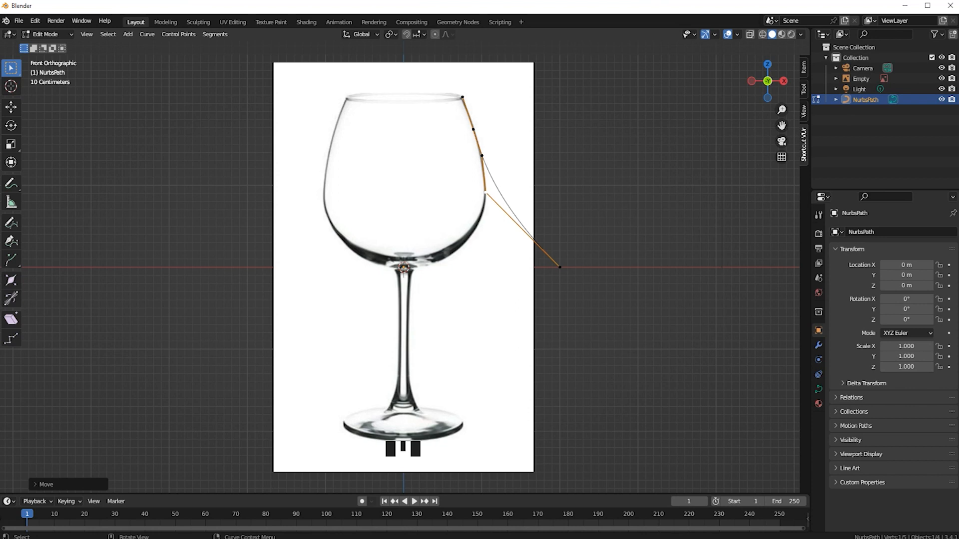
key("g")
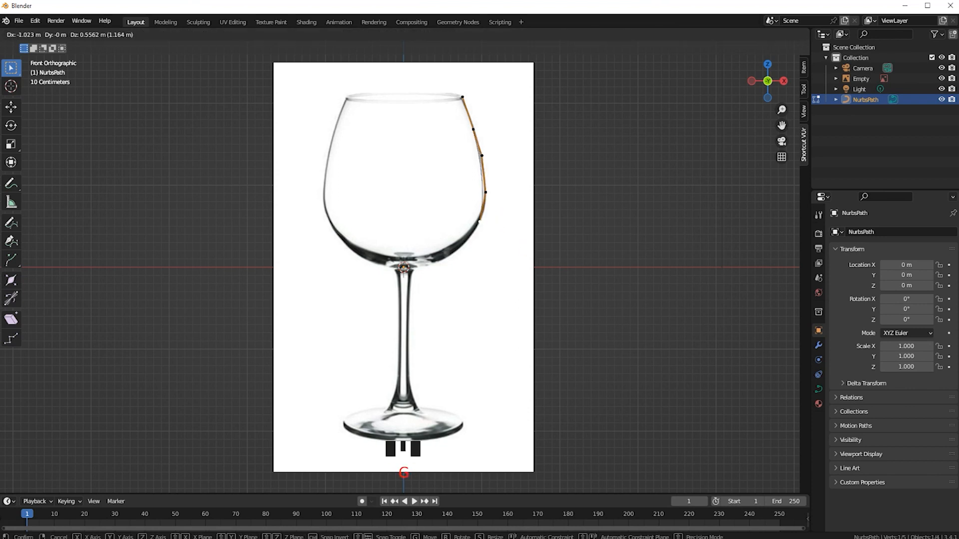
key("Return")
Step: Extrude five points from the path's lower end, about 0.2 m apart, following the bowl's lower right curve toward the stem
scroll(404, 267, "up", 1)
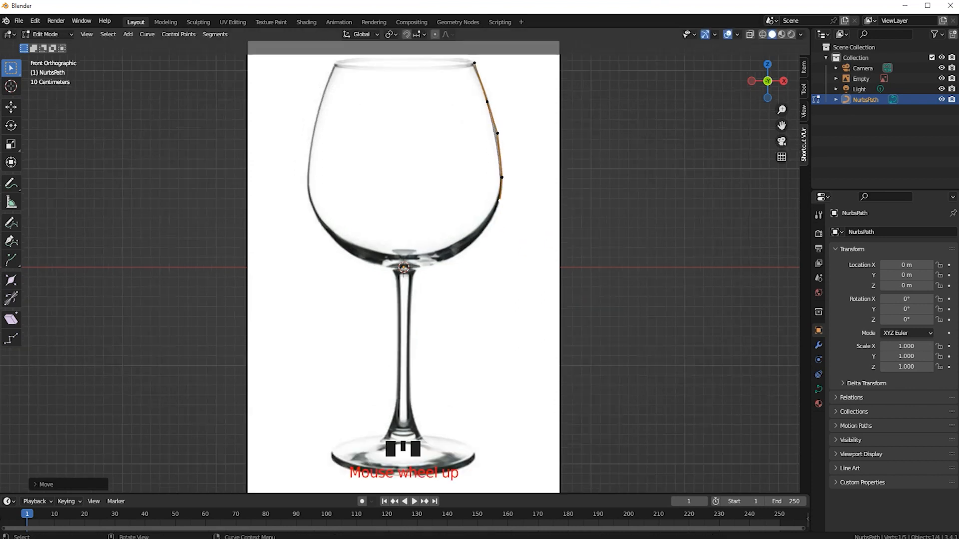
scroll(403, 267, "up", 3)
key("e")
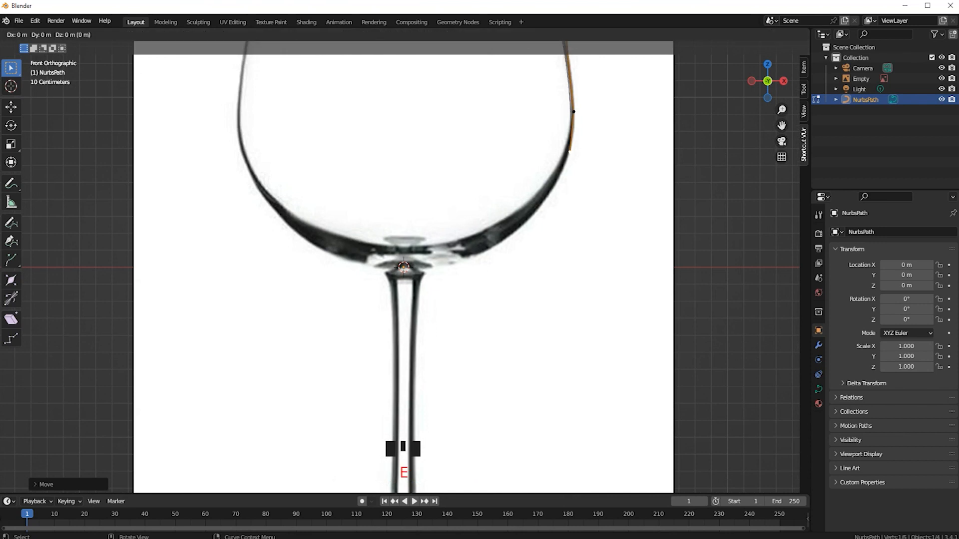
left_click(556, 183)
key("e")
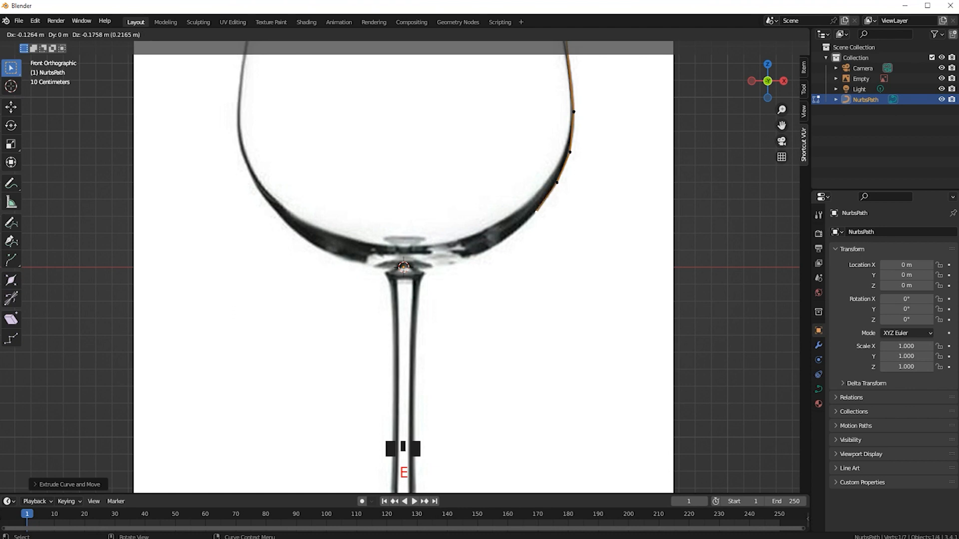
left_click(536, 211)
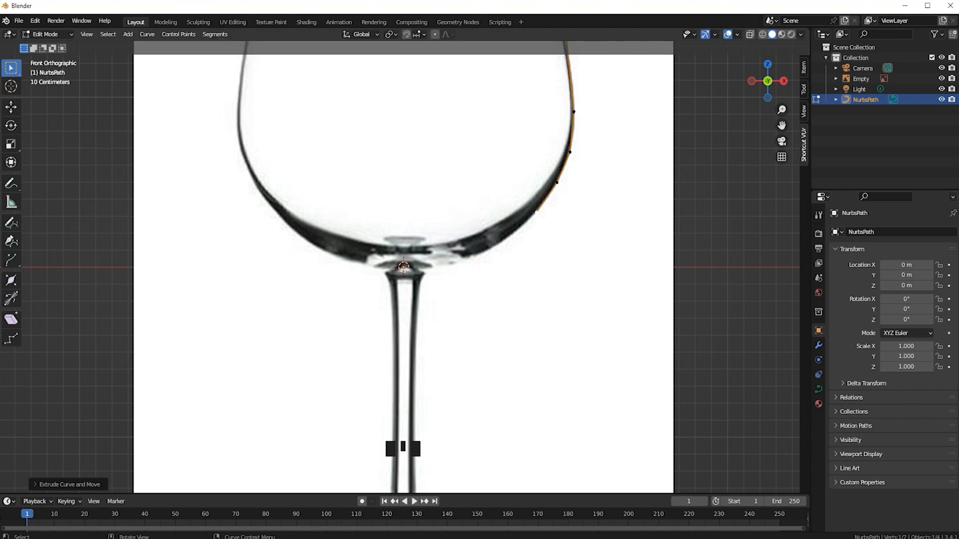
key("e")
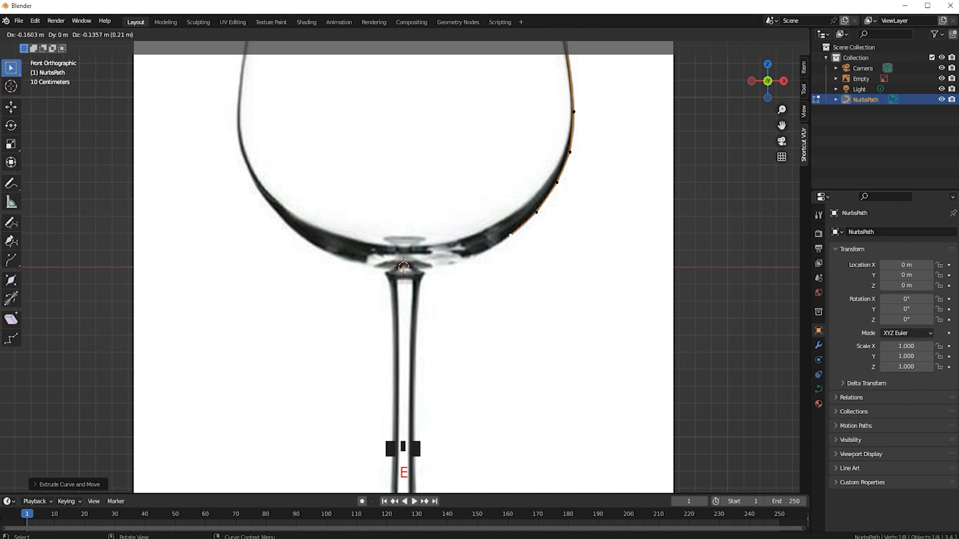
key("Return")
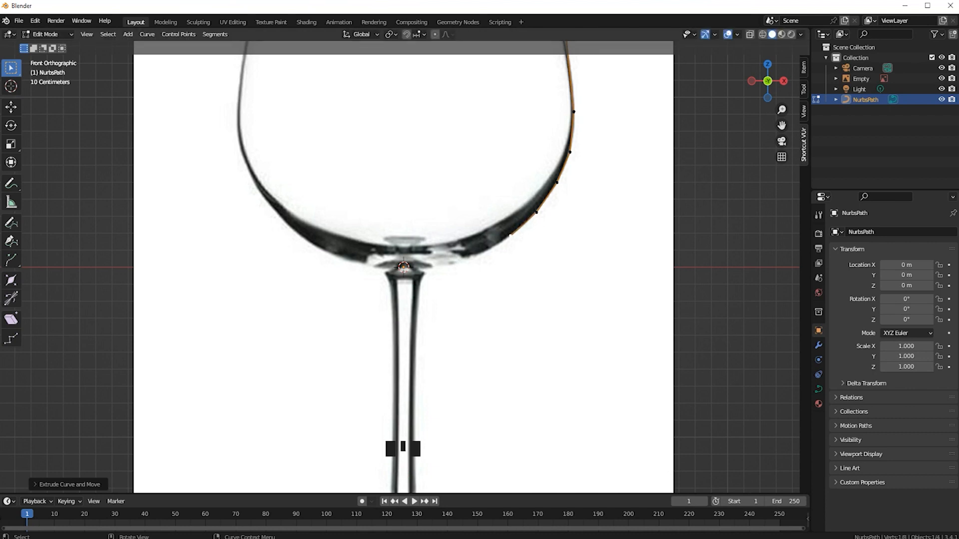
key("e")
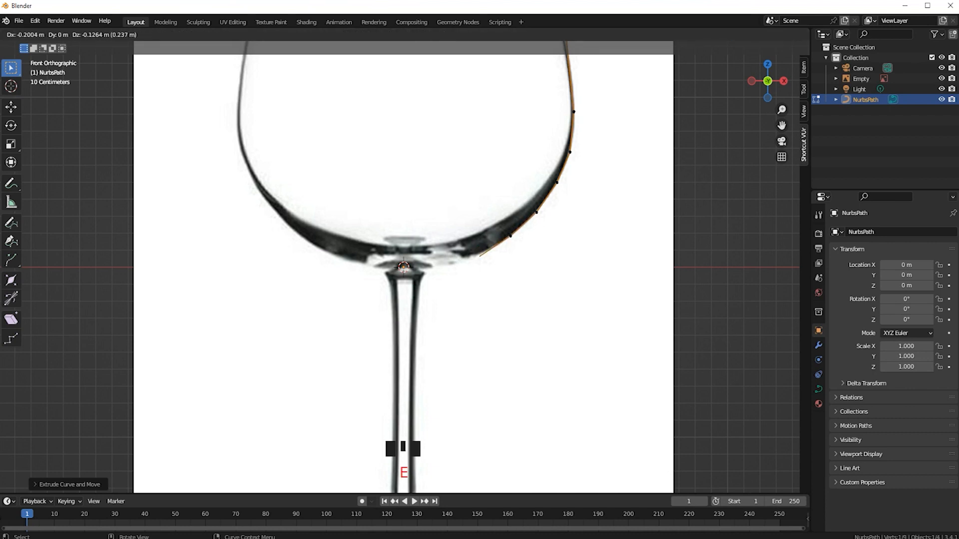
key("Return")
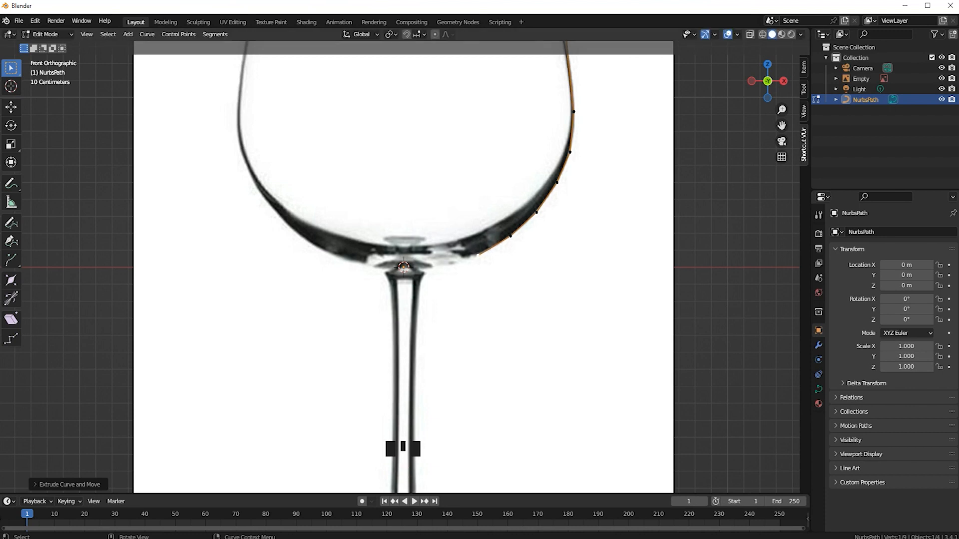
key("e")
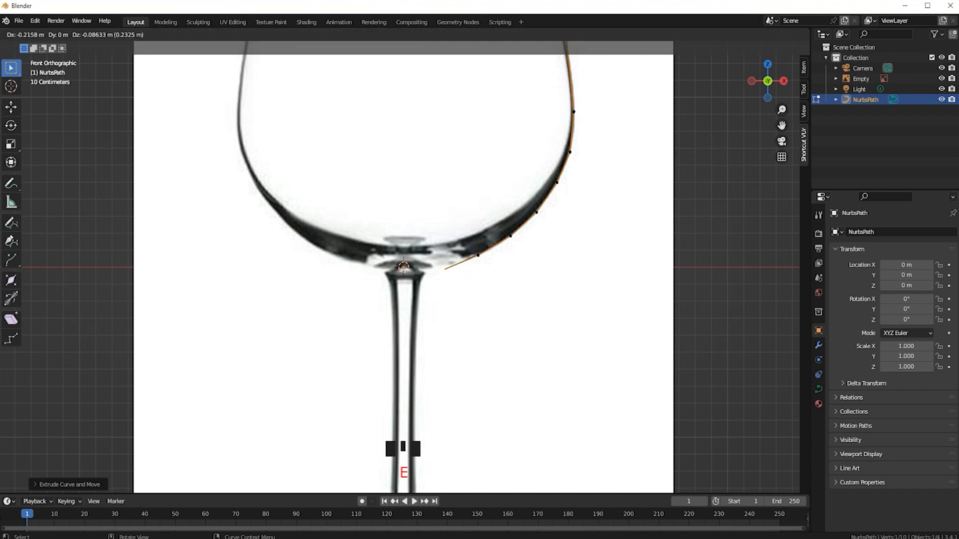
key("Return")
Step: Extrude short segments from the path's end around the joint between the bowl's underside and the top of the stem
key("e")
left_click(428, 273)
key("e")
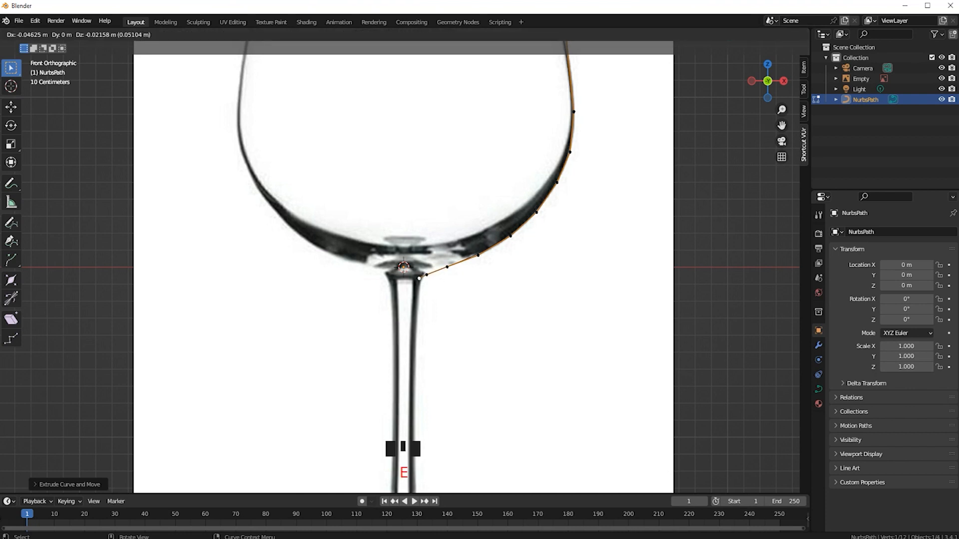
left_click(421, 278)
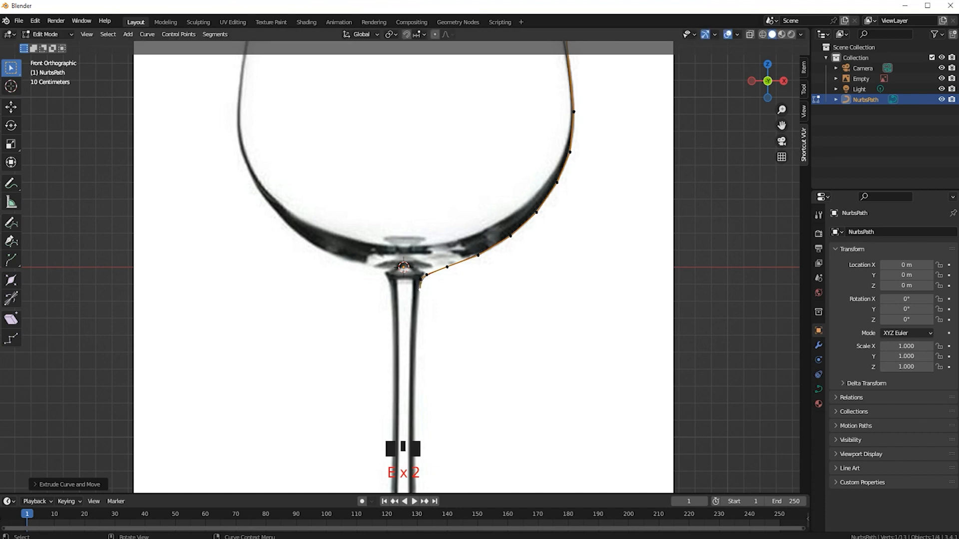
Step: Extrude three points down the stem's right edge to where it starts flaring, the first two spanning about 0.7 m and 0.5 m
scroll(421, 279, "down", 3)
key("e")
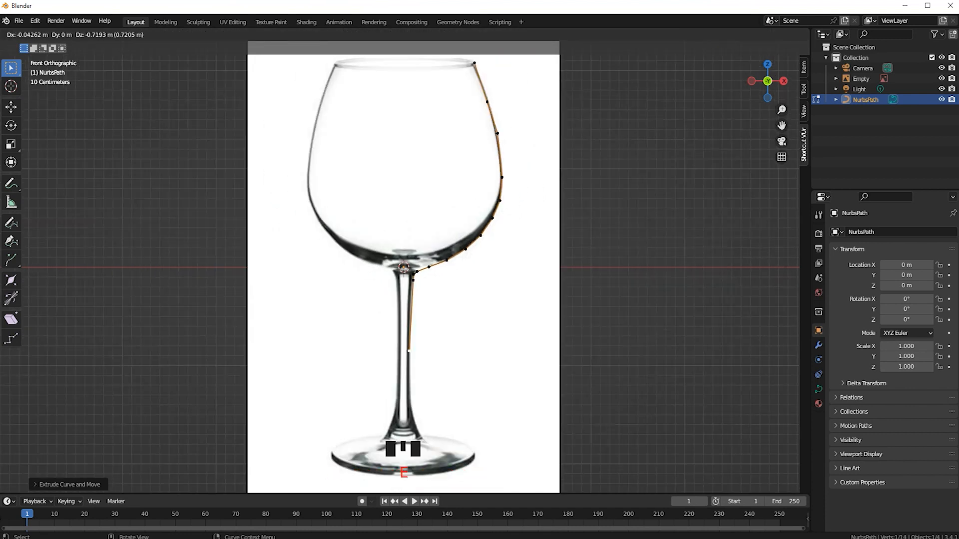
left_click(408, 348)
key("e")
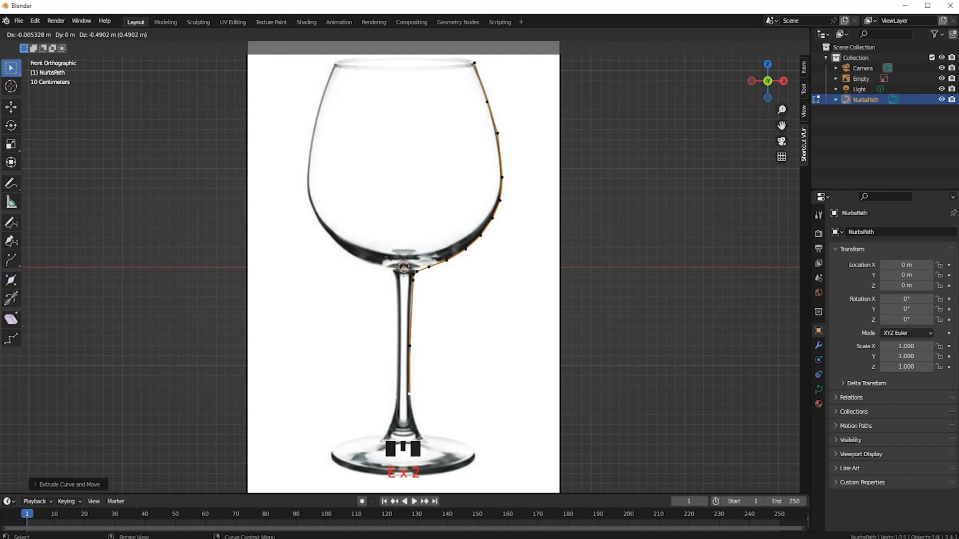
left_click(409, 394)
key("e")
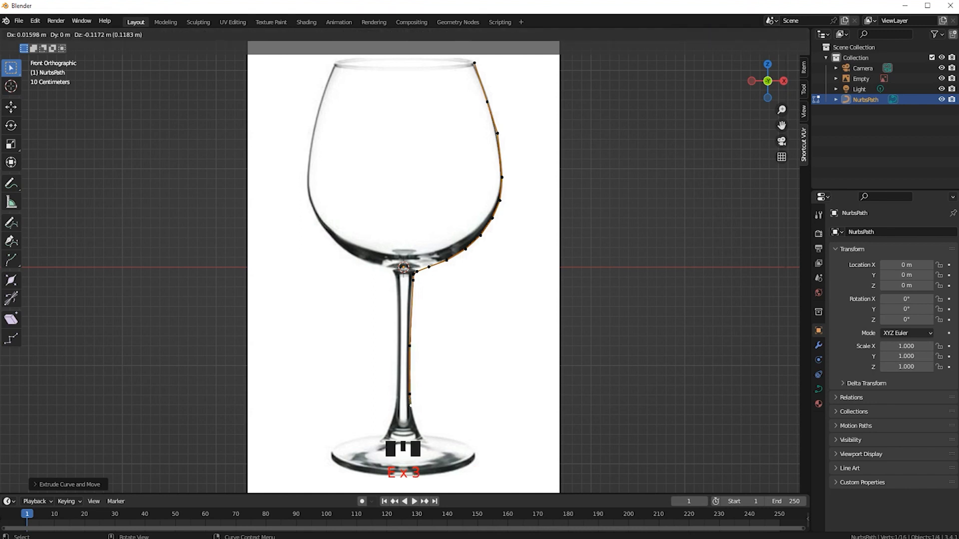
left_click(412, 412)
Step: Extrude three points from the path's lower end along the flared right edge of the stem to where it meets the foot
scroll(413, 412, "up", 4)
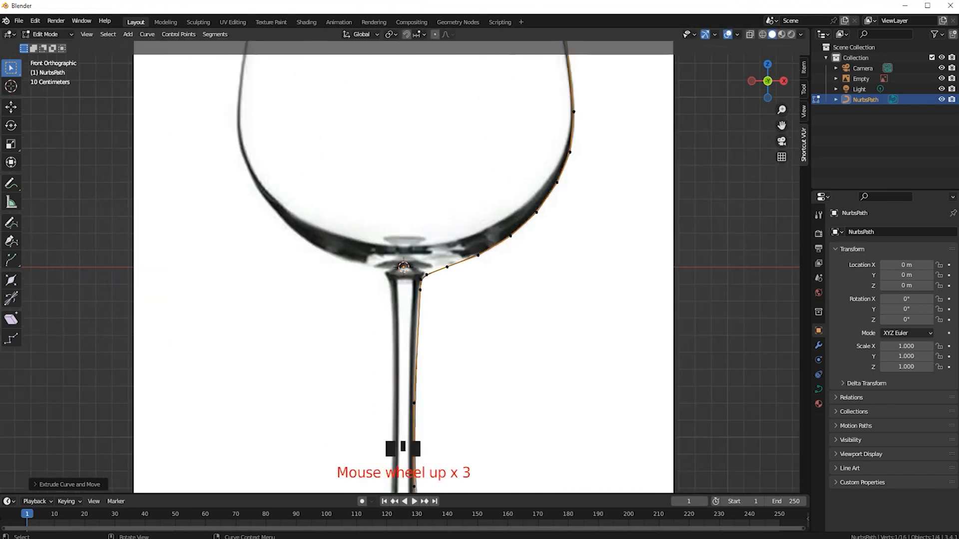
scroll(403, 267, "down", 4)
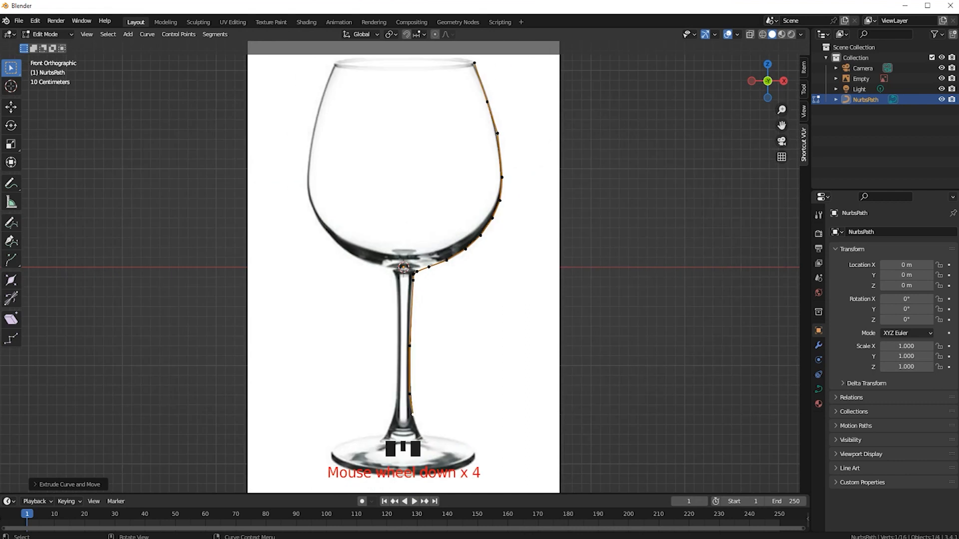
middle_click_drag(404, 268, 395, 134, "shift")
scroll(394, 133, "up", 5)
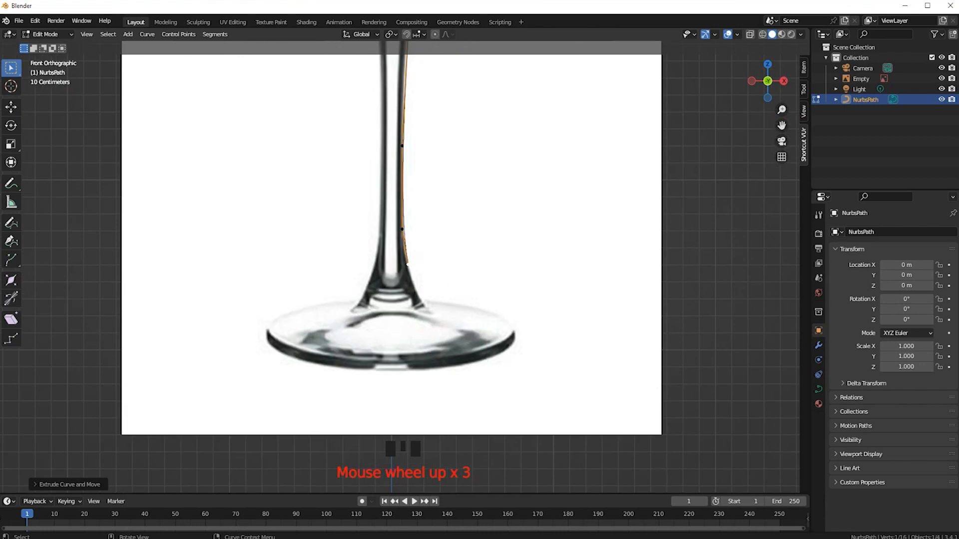
scroll(395, 267, "up", 1)
key("e")
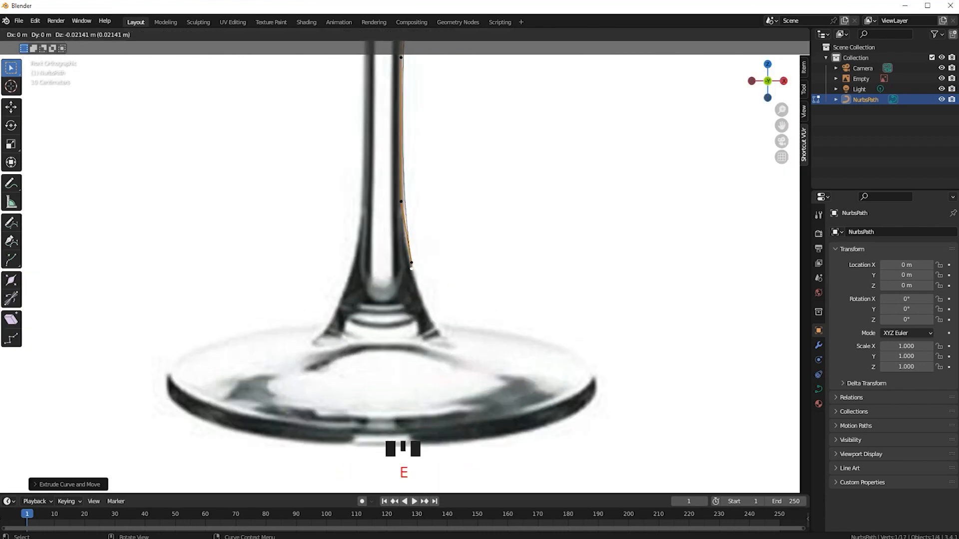
left_click(418, 292)
key("e")
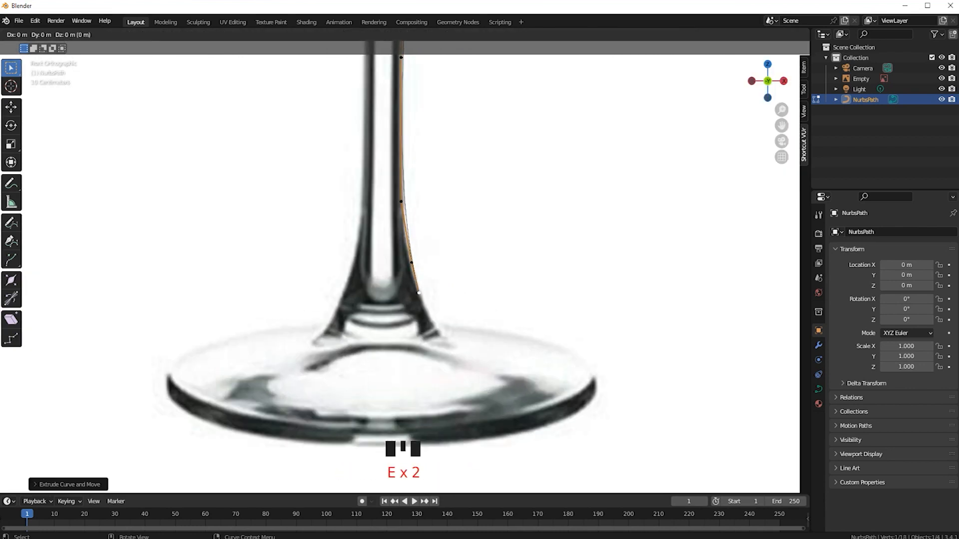
left_click(430, 314)
key("e")
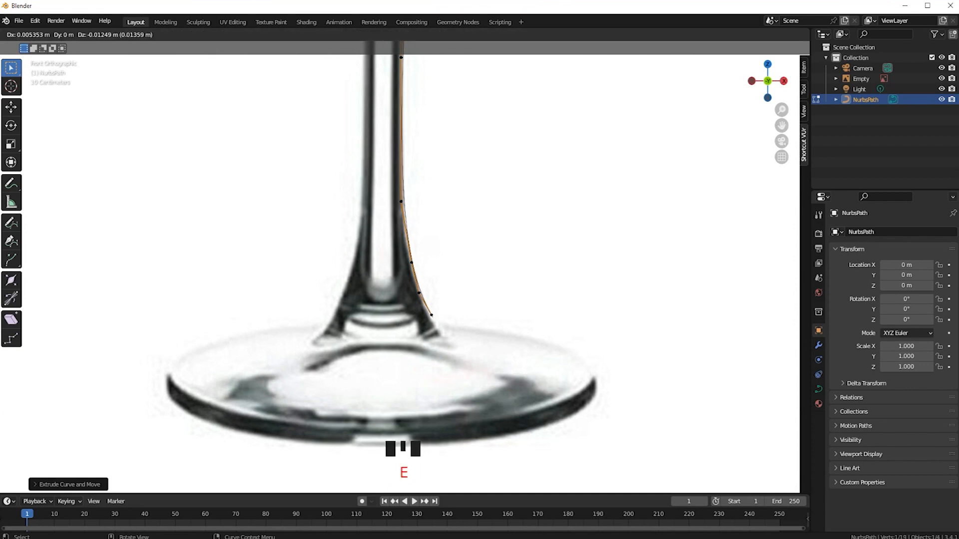
left_click(437, 322)
Step: Extrude two points outward along the foot's upper right outline, the first segment about 0.29 m long
key("e")
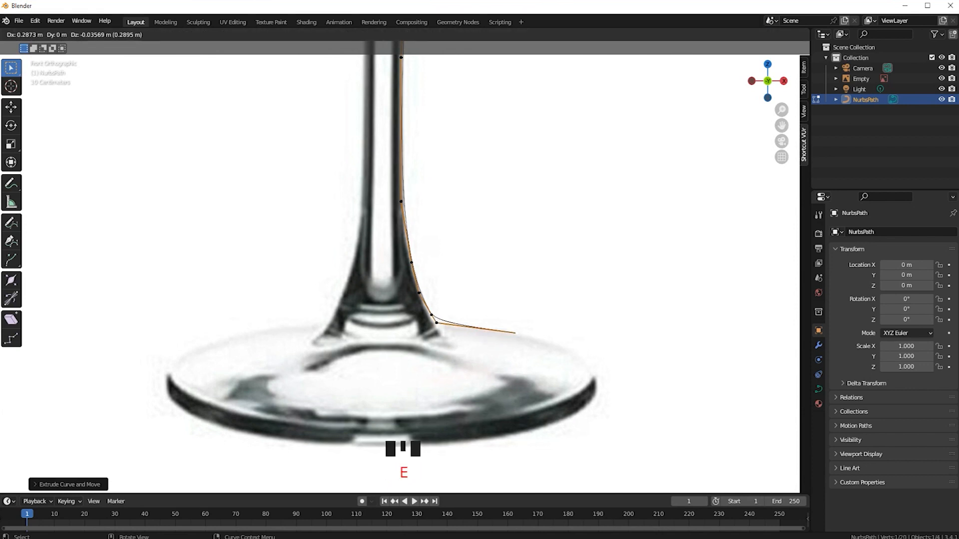
left_click(515, 333)
key("e")
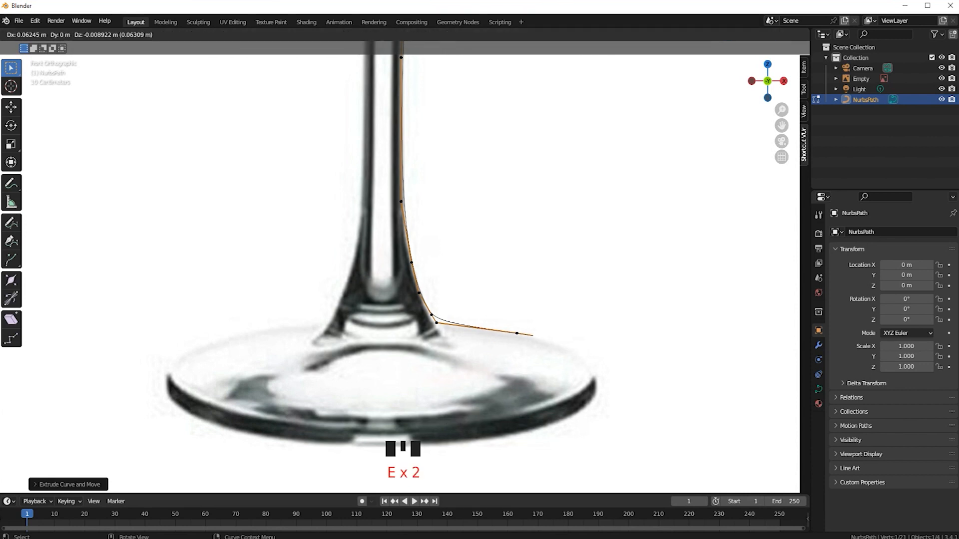
left_click(569, 346)
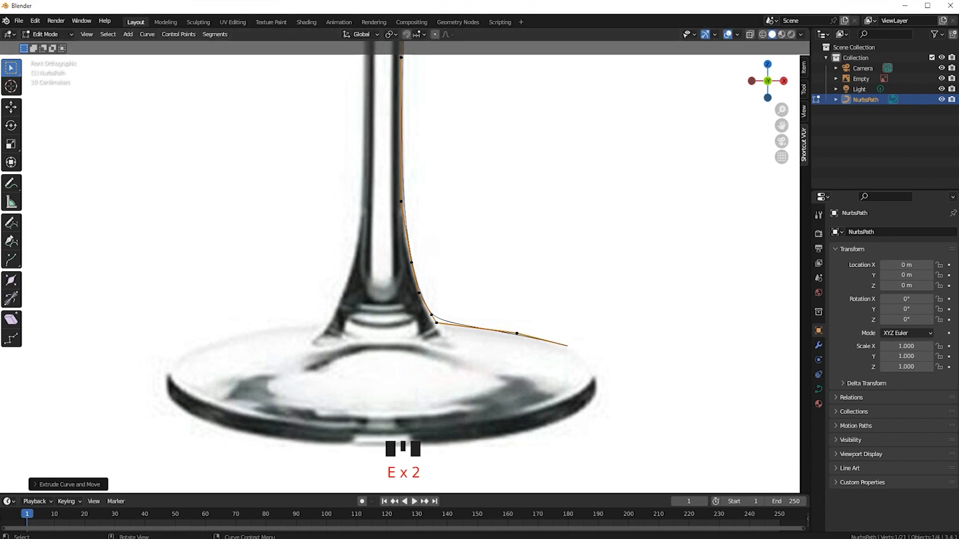
Step: Extrude five points around the foot's right rim, turning back onto its lower outer edge
key("e")
left_click(591, 367)
key("e")
left_click(597, 375)
key("e")
left_click(597, 394)
key("e")
left_click(582, 410)
key("e")
left_click(556, 421)
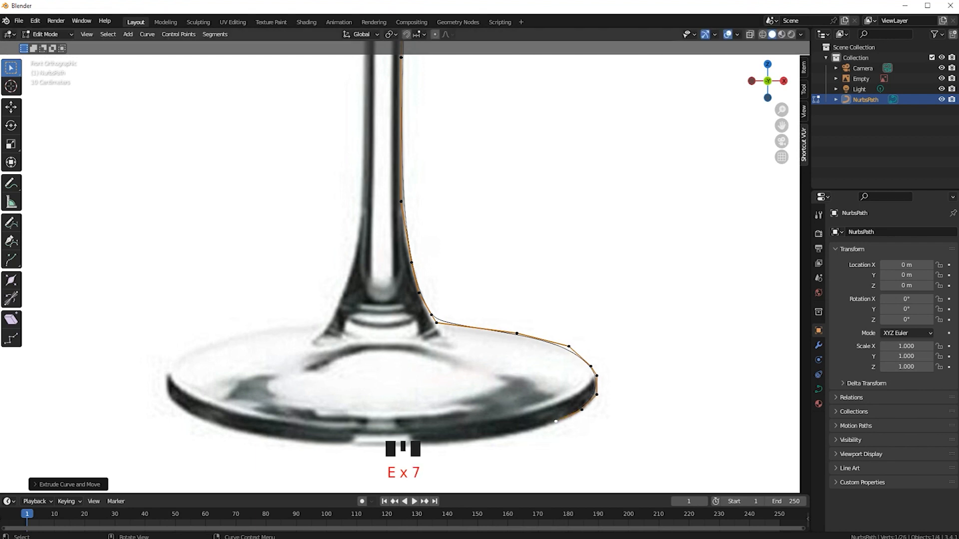
Step: Extrude four points along the foot's bottom outline inward to the glass's vertical centre axis
key("e")
left_click(524, 431)
key("e")
left_click(475, 439)
key("e")
left_click(412, 443)
key("e")
left_click(378, 445)
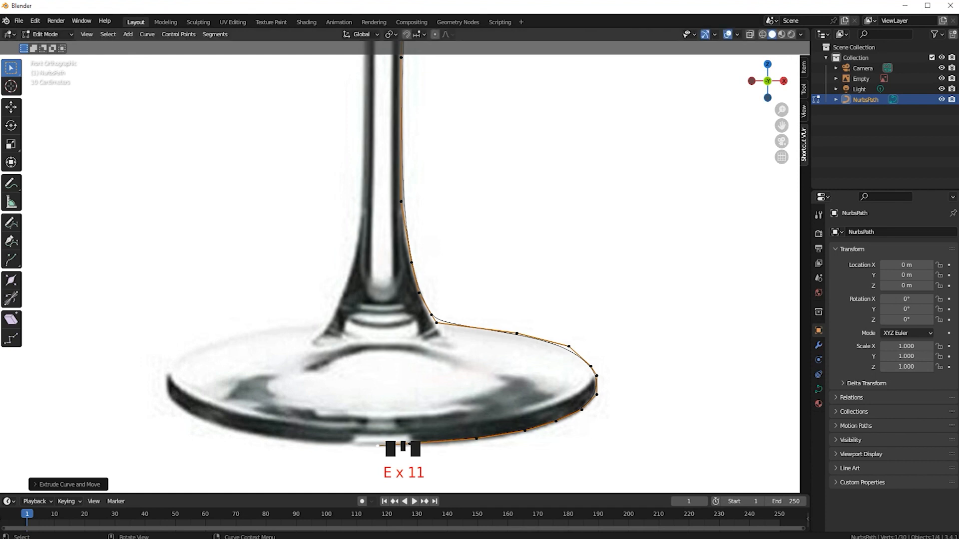
Step: Hide the wine glass reference image and return the path to Object Mode
scroll(378, 445, "down", 9)
scroll(399, 260, "down", 3)
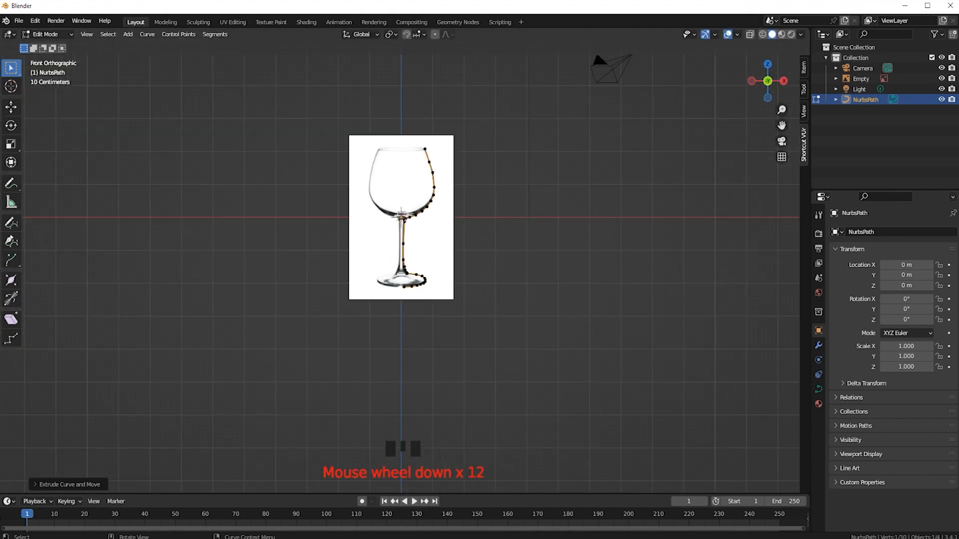
scroll(399, 260, "up", 2)
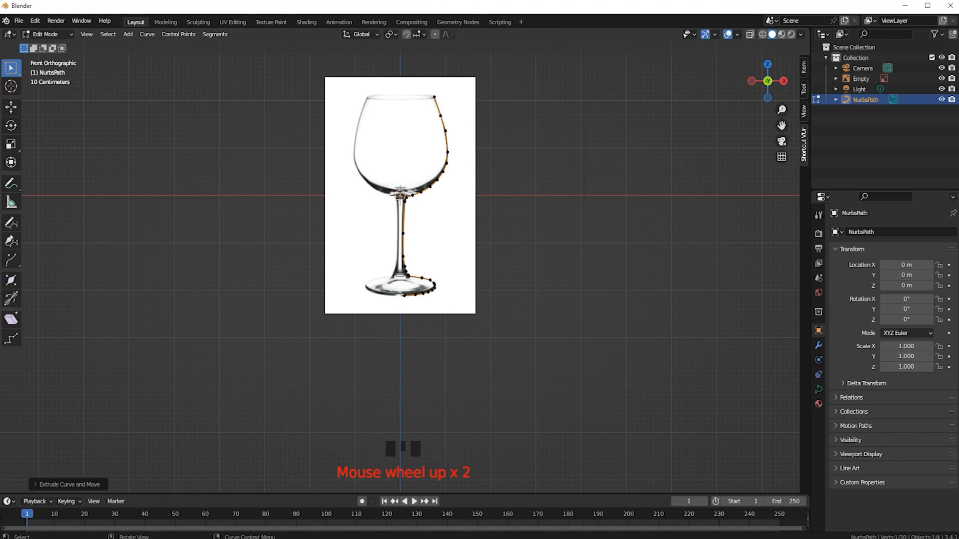
middle_click_drag(399, 259, 417, 329, "shift")
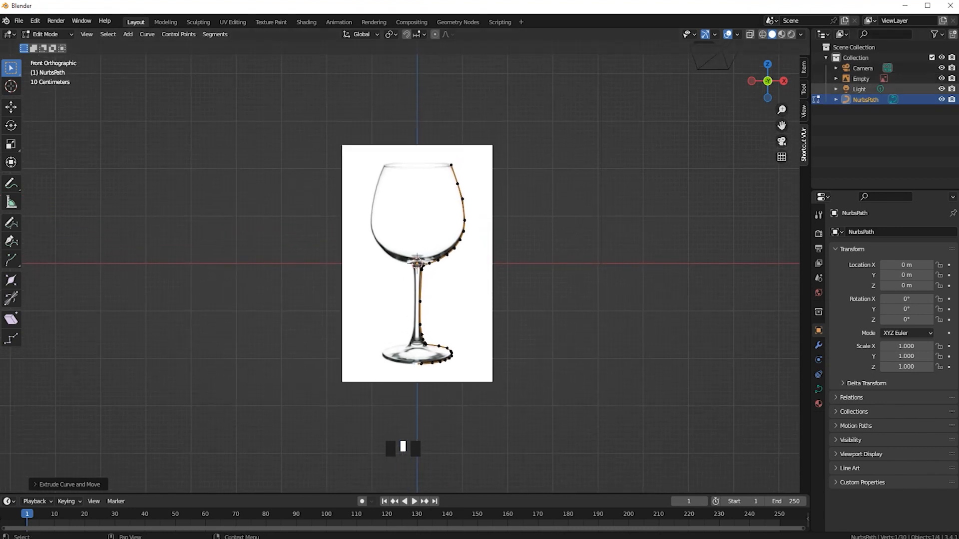
left_click(941, 78)
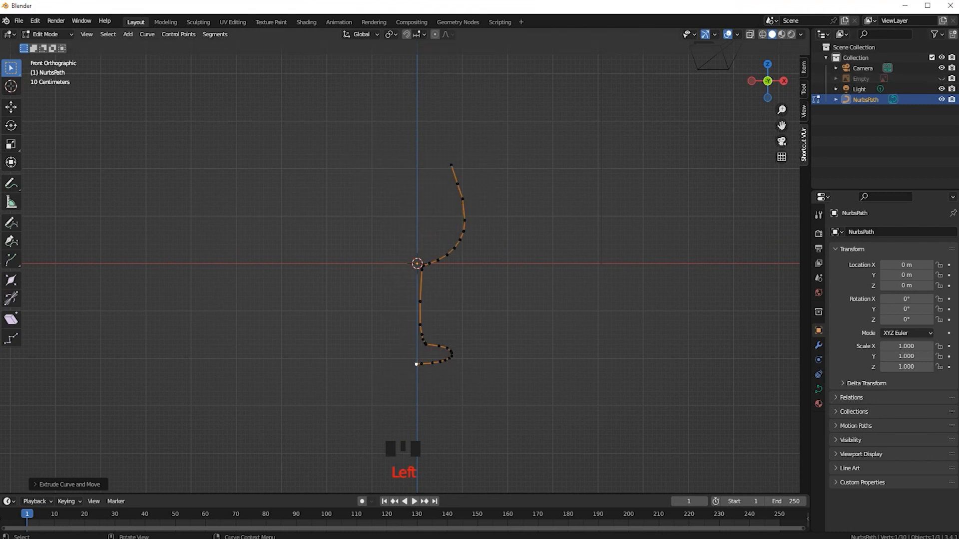
key("Tab")
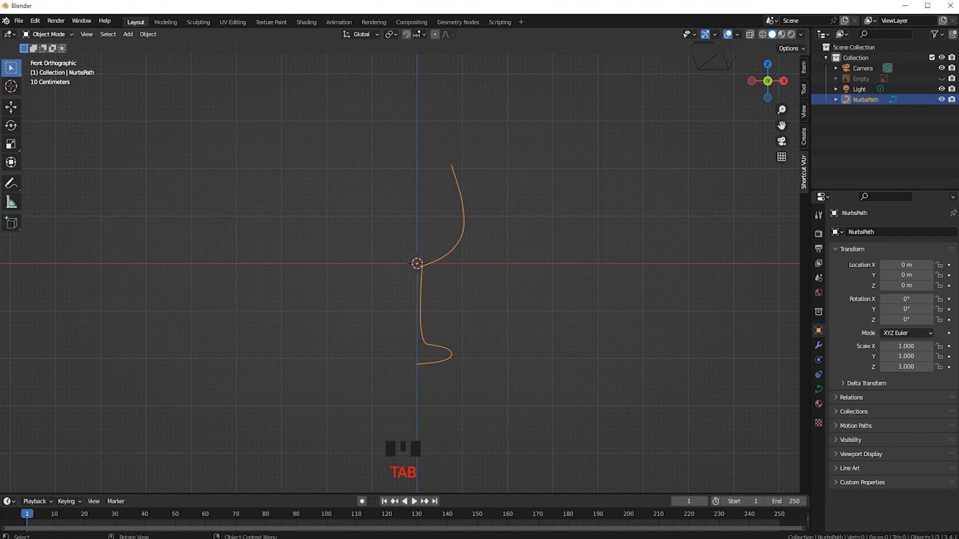
Step: Select the profile path and convert it to a mesh
left_click_drag(505, 155, 361, 386)
right_click(422, 250)
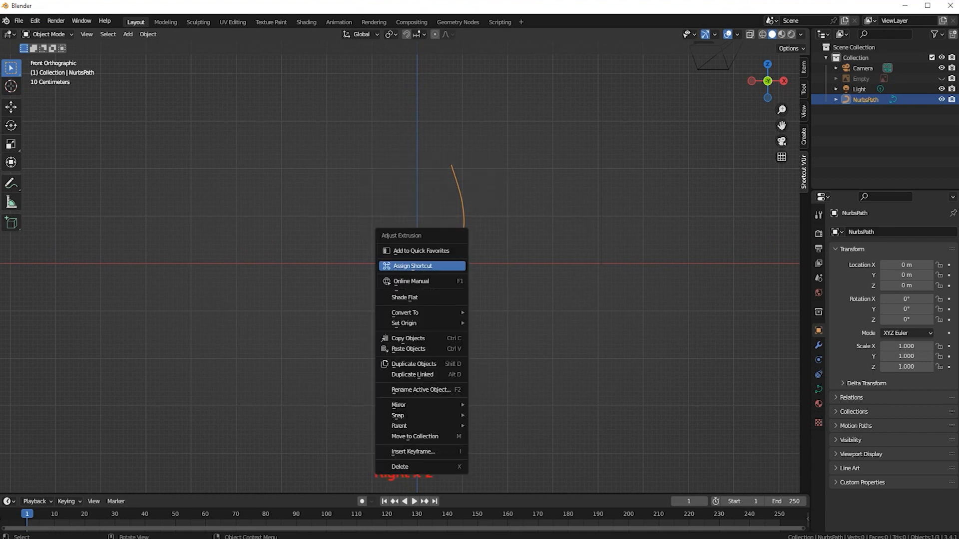
mouse_move(424, 323)
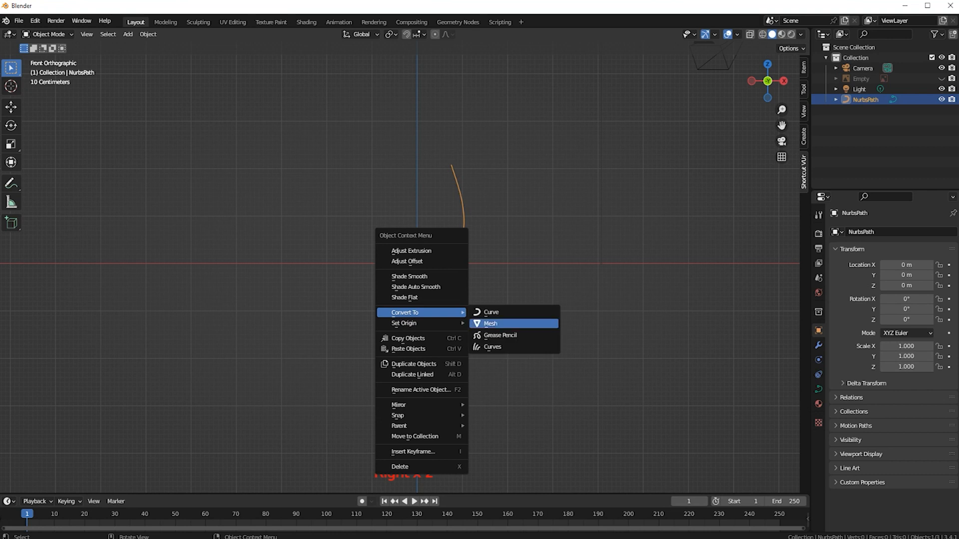
left_click(490, 324)
Step: Enter Edit Mode on the converted profile and select all its vertices by inverting the empty selection
key("Tab")
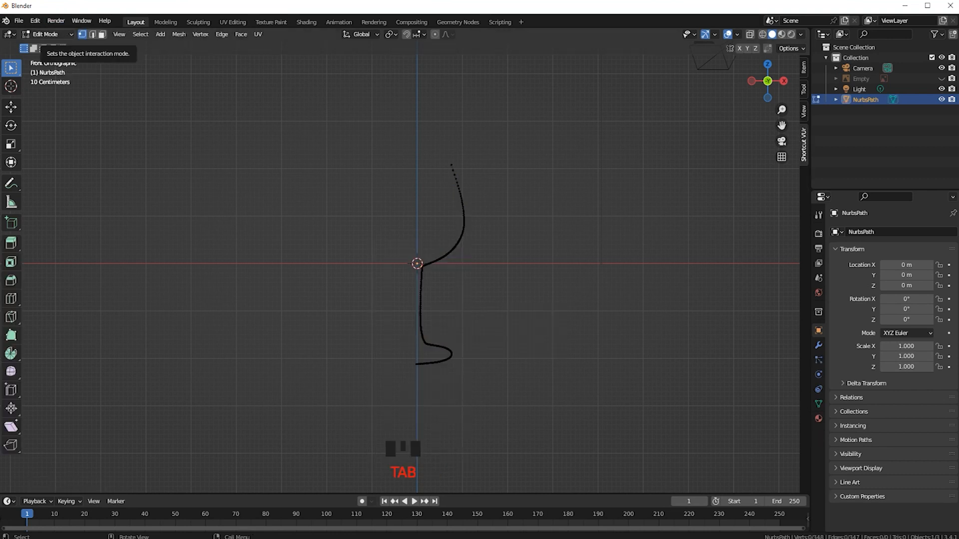
left_click(40, 34)
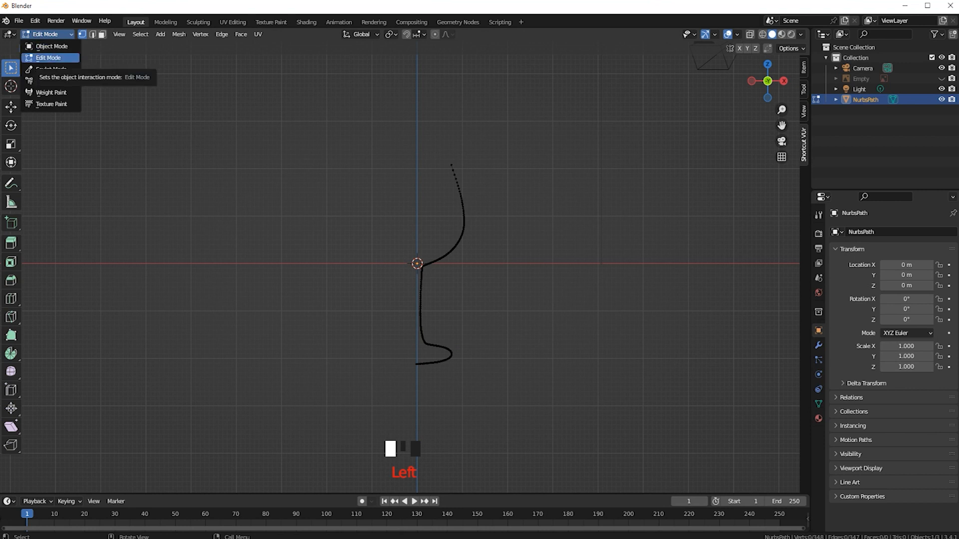
left_click(48, 58)
key("ctrl")
key("ctrl+i")
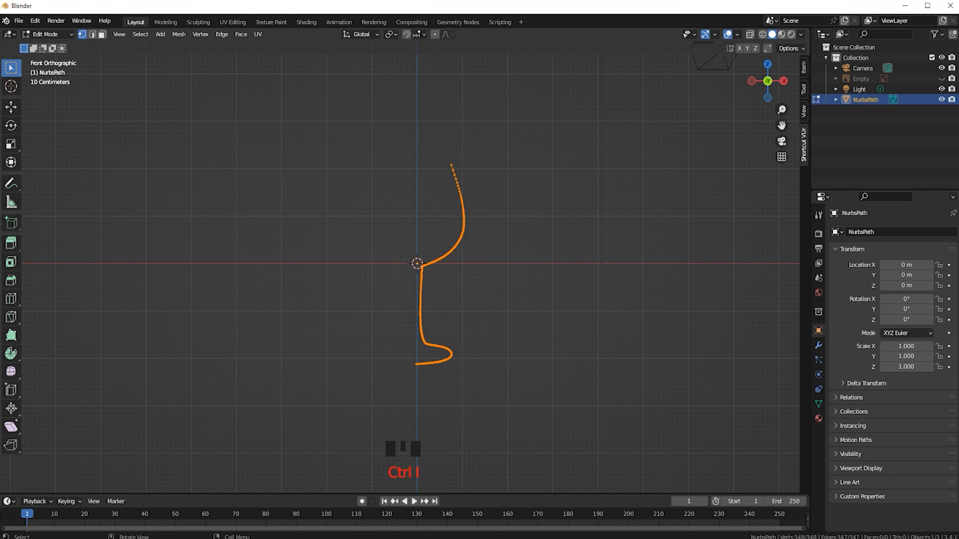
Step: Spin the profile around the Z axis with 12 steps to form the first part of the glass
scroll(417, 263, "down", 3)
middle_click_drag(417, 300, 460, 271)
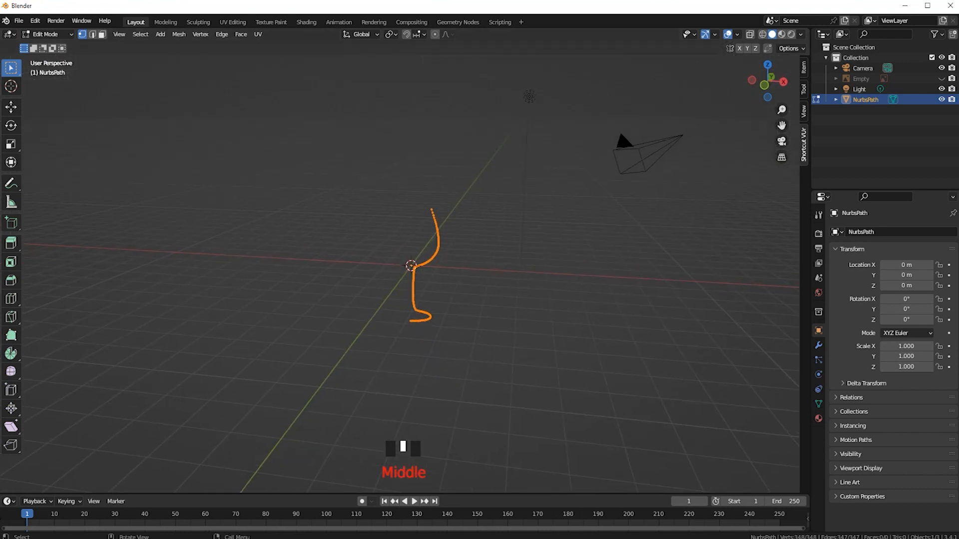
left_click(11, 353)
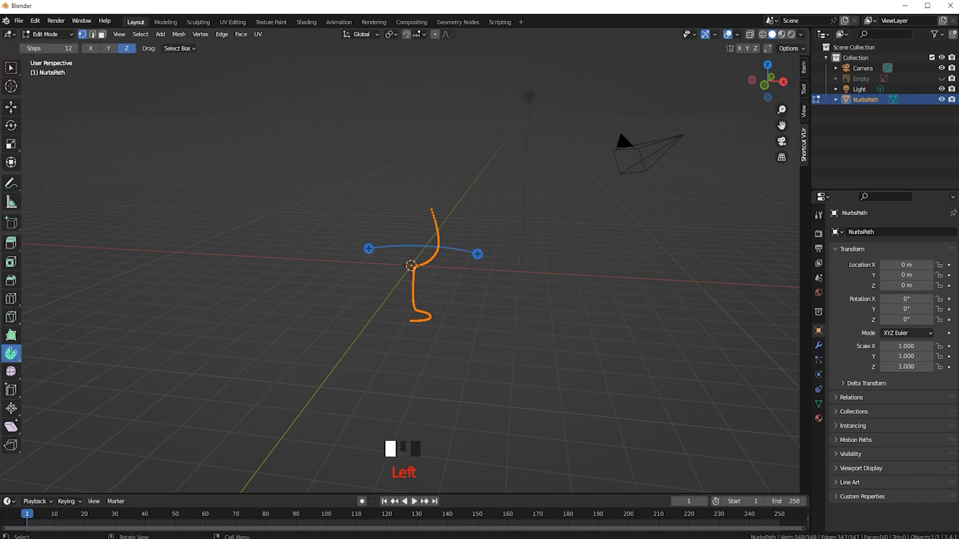
middle_click_drag(549, 270, 492, 260)
left_click_drag(490, 260, 339, 265)
Step: Spin the selected profile edge again around the Z axis to extend the glass surface toward the front
middle_click_drag(494, 262, 458, 304)
scroll(458, 304, "up", 6)
scroll(455, 306, "down", 1)
left_click_drag(455, 307, 385, 307)
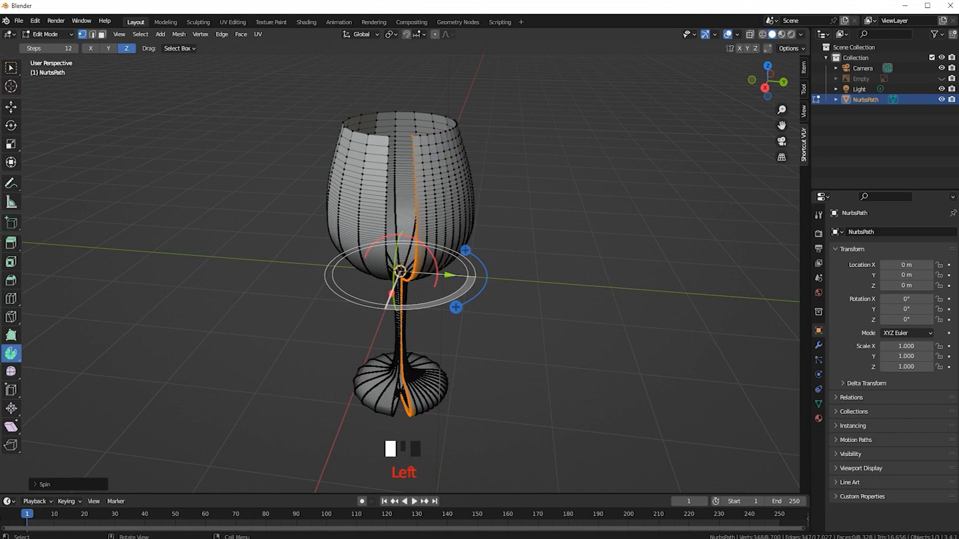
left_click(456, 307)
left_click(456, 308)
left_click(456, 308)
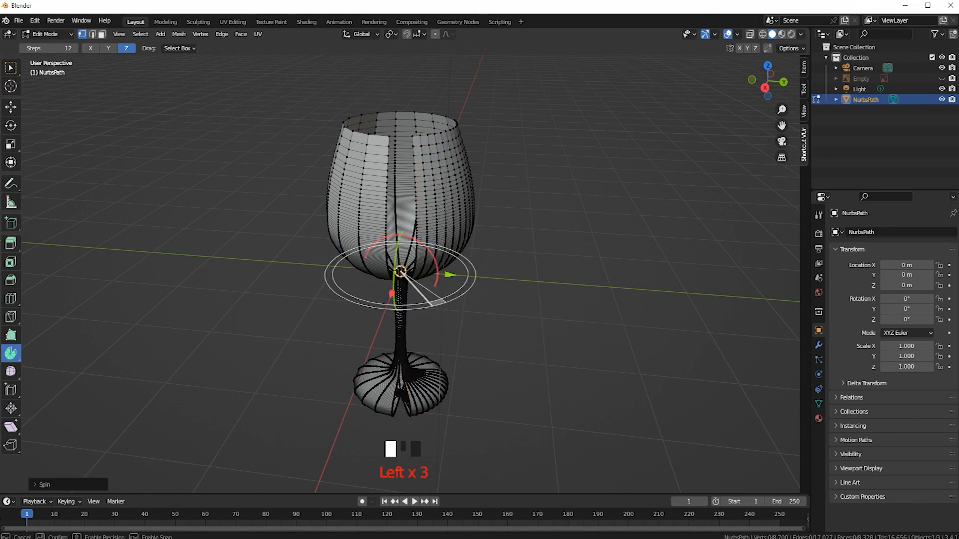
key("ctrl+z")
left_click(455, 307)
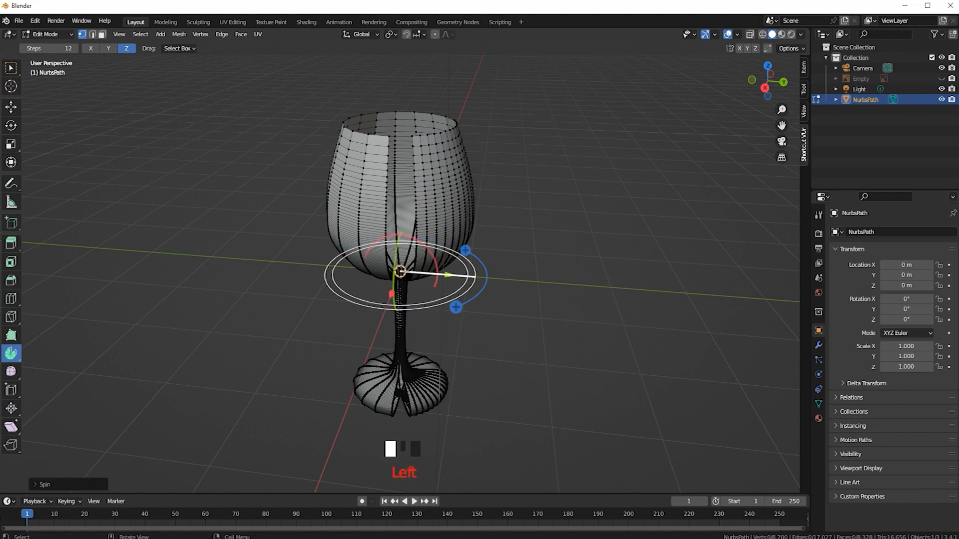
key("ctrl+z")
key("ctrl+z")
key("ctrl+z")
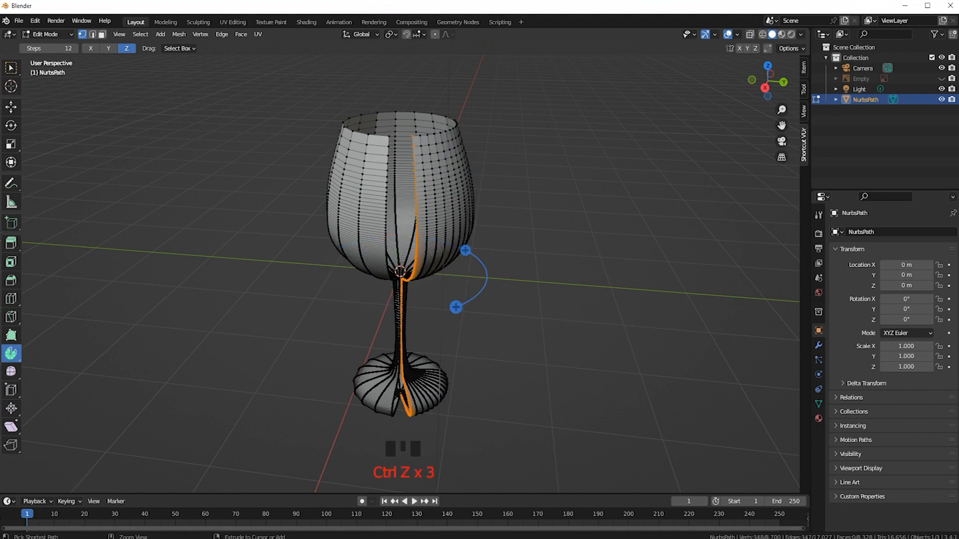
Step: Spin the selected profile edge twice more around the Z axis to close the front gap and finish in Object Mode
left_click_drag(455, 307, 432, 327)
scroll(399, 270, "down", 3)
key("Tab")
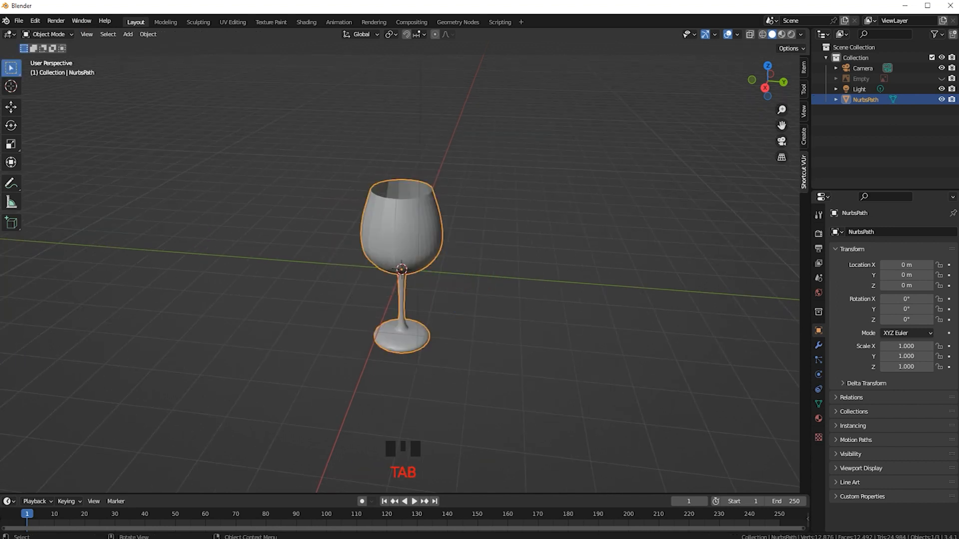
scroll(400, 270, "up", 4)
key("Tab")
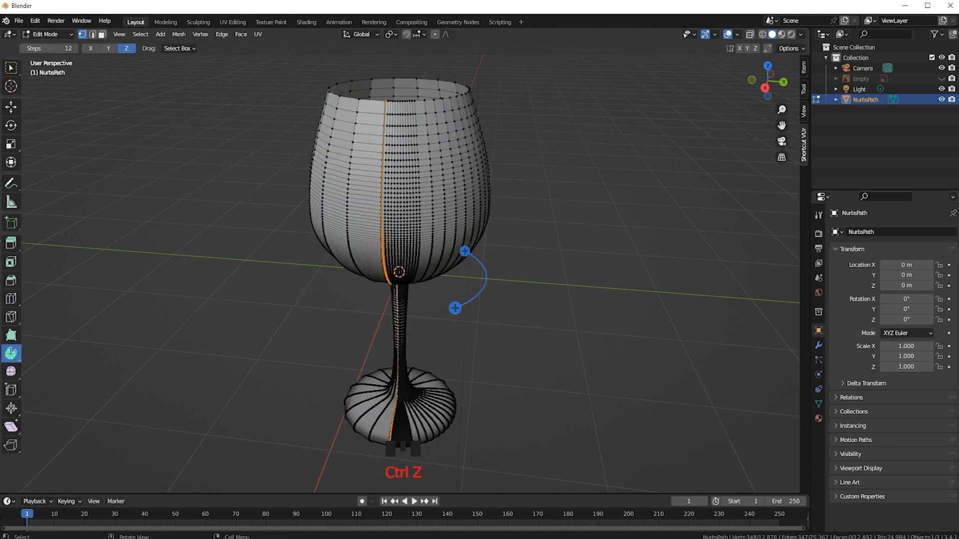
left_click_drag(454, 306, 445, 302)
key("Tab")
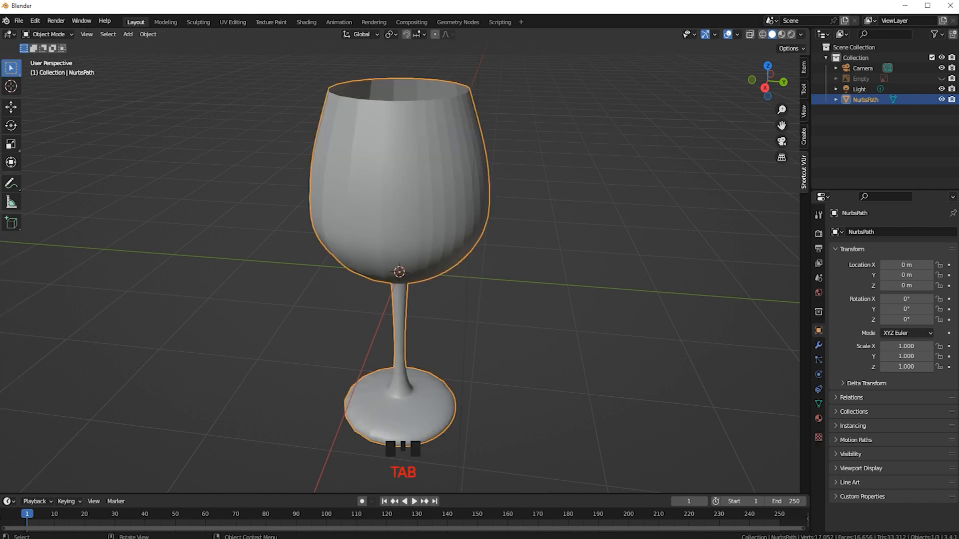
Step: Apply Shade Smooth to the wine glass
middle_click_drag(399, 249, 350, 254)
scroll(409, 250, "down", 3)
middle_click_drag(409, 249, 384, 245)
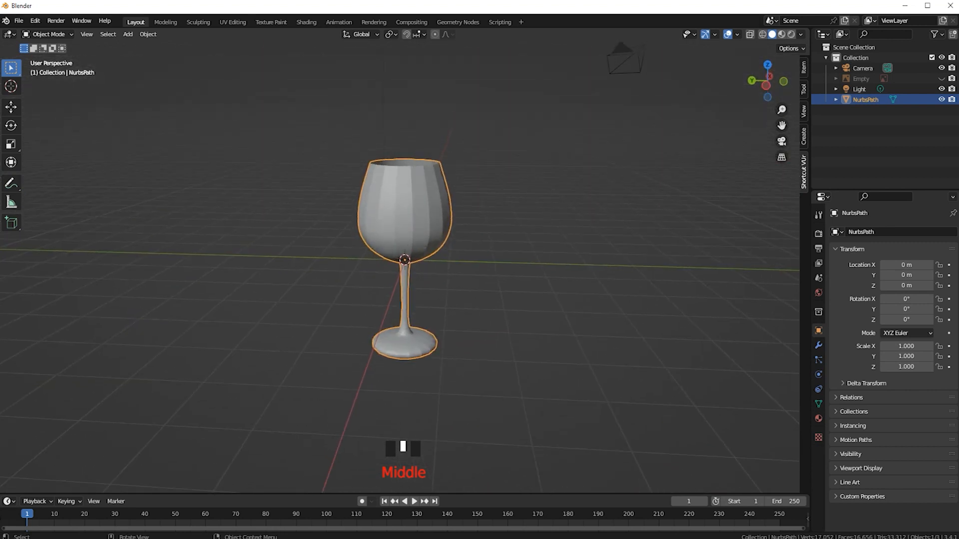
scroll(384, 245, "down", 2)
right_click(375, 229)
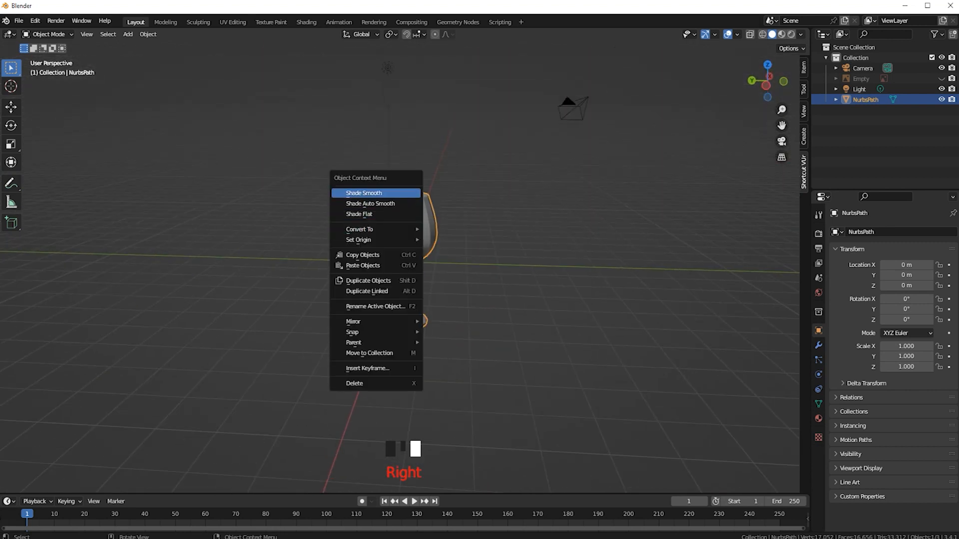
left_click(363, 192)
scroll(400, 250, "up", 4)
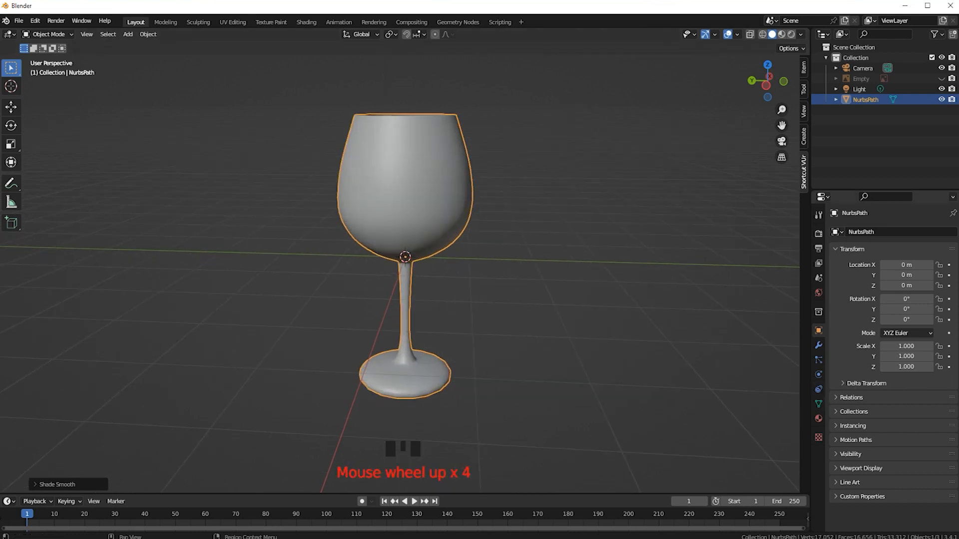
Step: Add a Subdivision Surface modifier to the wine glass with viewport level 4 and render level 1
left_click(818, 345)
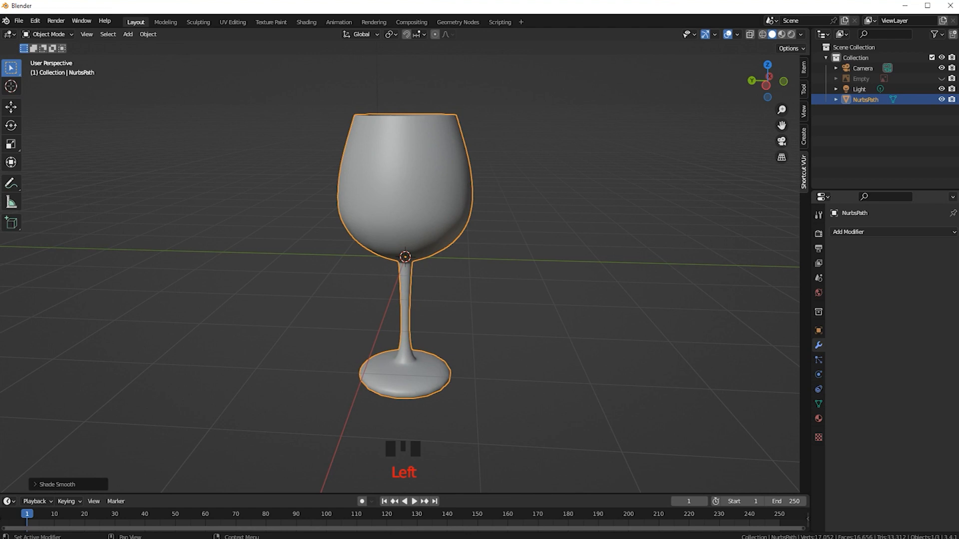
left_click(859, 232)
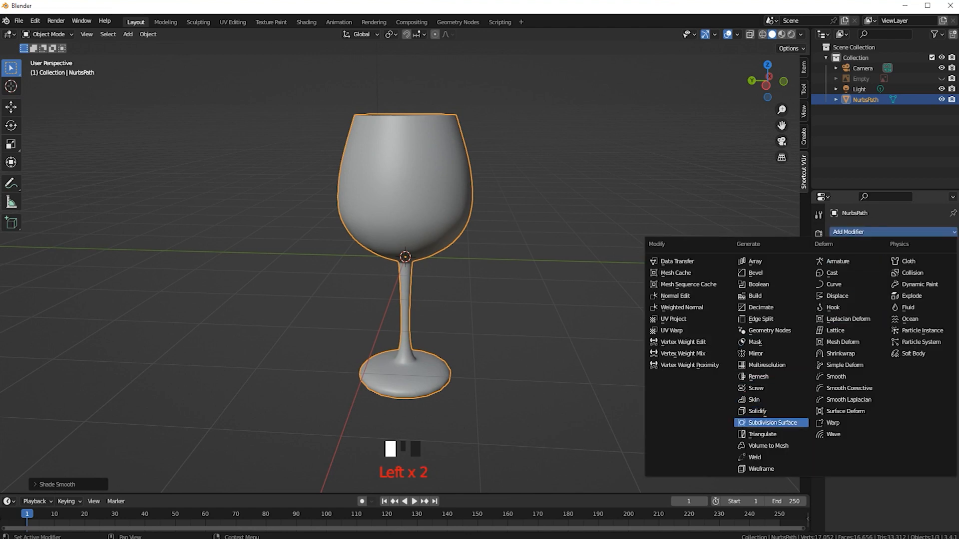
left_click(772, 423)
left_click(940, 278)
left_click(941, 278)
left_click(940, 277)
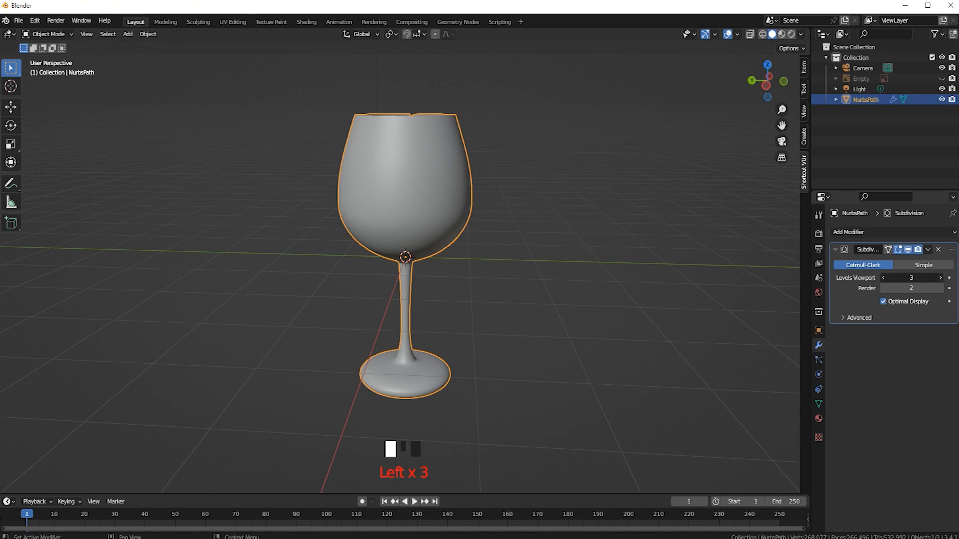
left_click(883, 288)
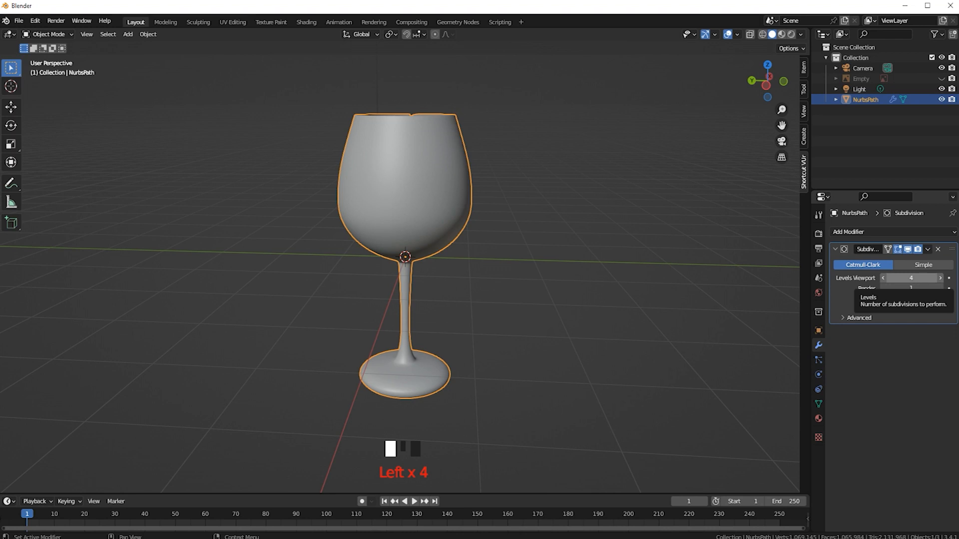
Step: Apply the Subdivision Surface modifier to the wine glass mesh
middle_click_drag(449, 299, 594, 296)
left_click(927, 249)
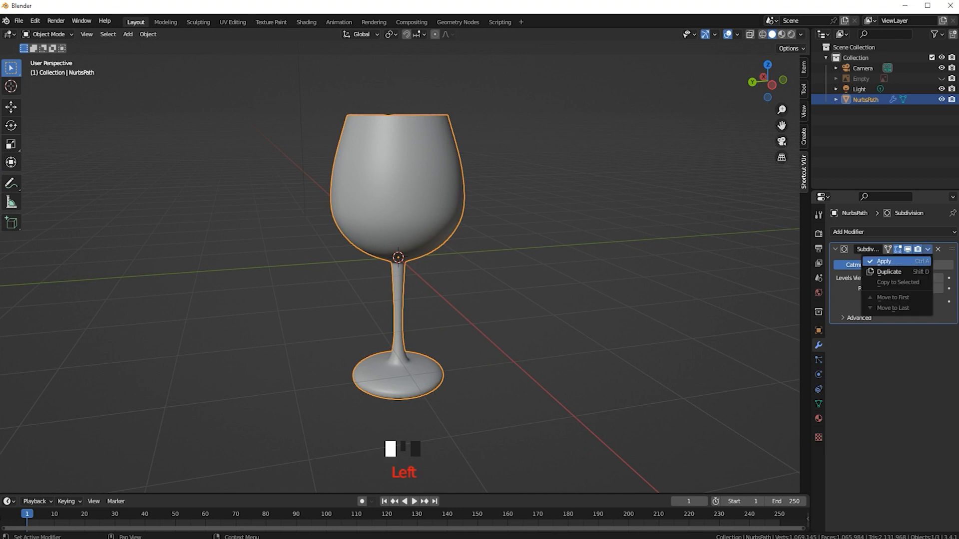
left_click(884, 261)
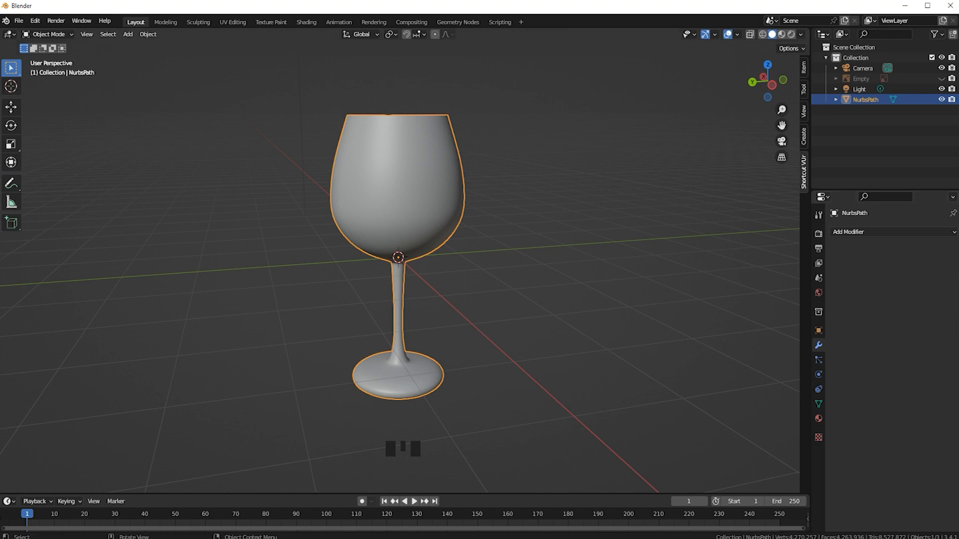
Step: Create a new material for the wine glass and lower its Roughness to 0.005 in the Shading workspace
left_click(817, 418)
left_click(905, 276)
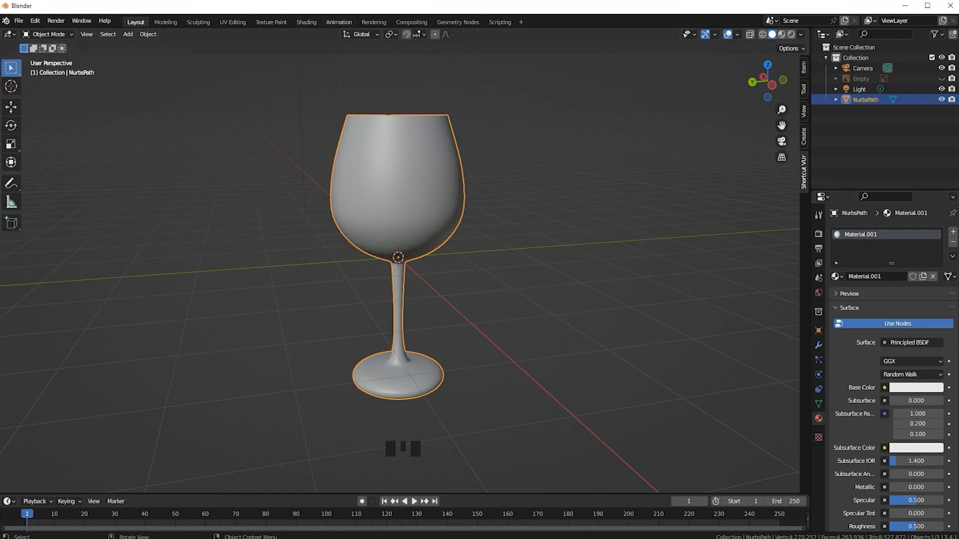
left_click(306, 22)
scroll(470, 431, "up", 3)
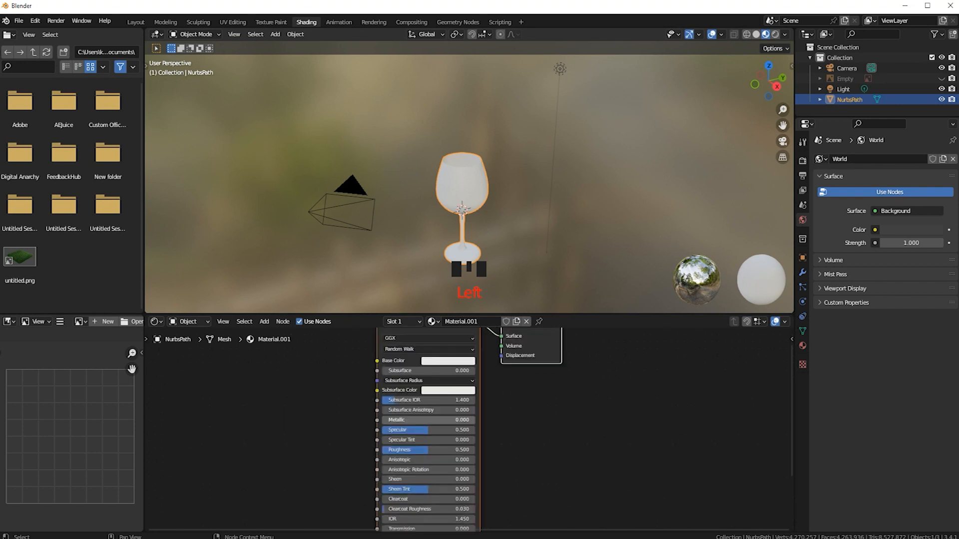
left_click_drag(413, 457, 352, 457)
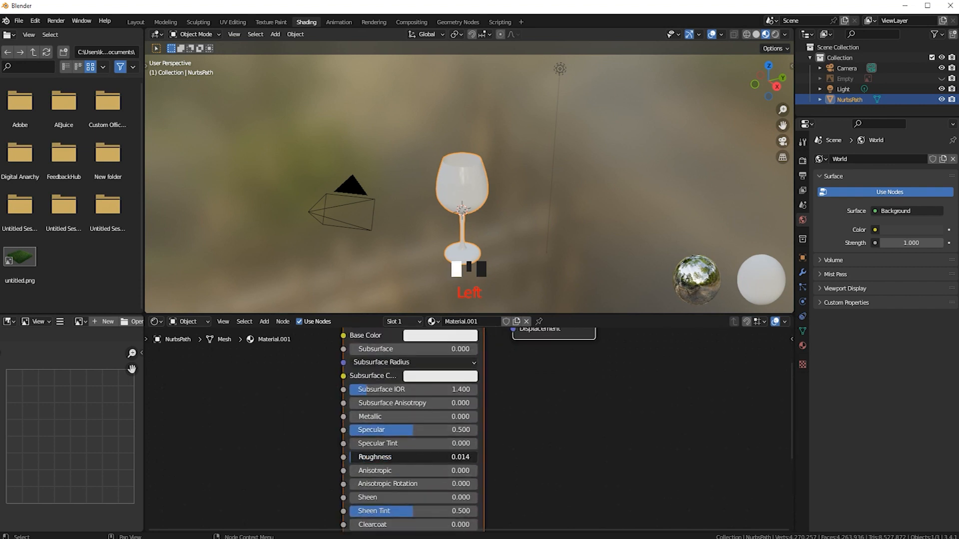
Step: Set the glass material's Transmission to 1.000 and Metallic to about 0.041
scroll(467, 428, "down", 2)
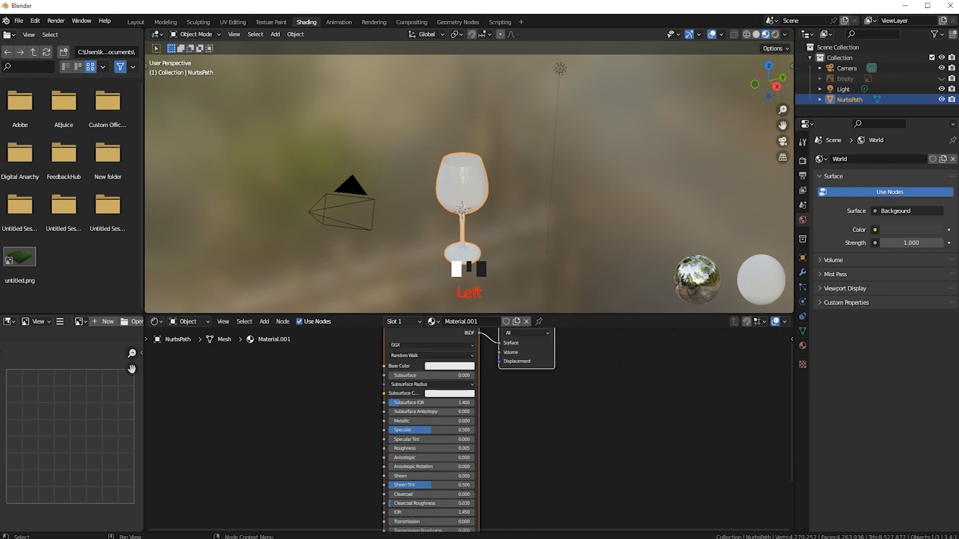
middle_click_drag(435, 429, 439, 324)
left_click_drag(399, 416, 480, 415)
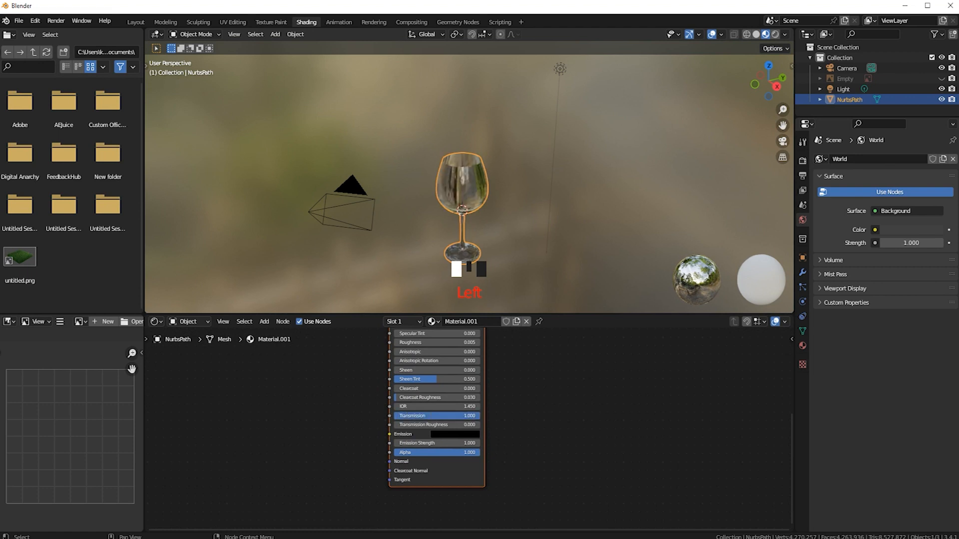
middle_click_drag(438, 325, 425, 405)
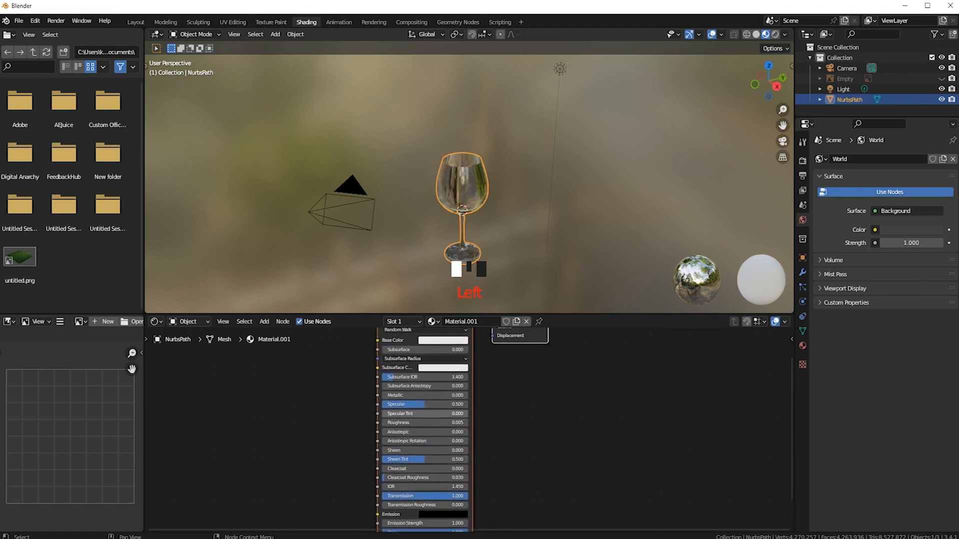
left_click(424, 395)
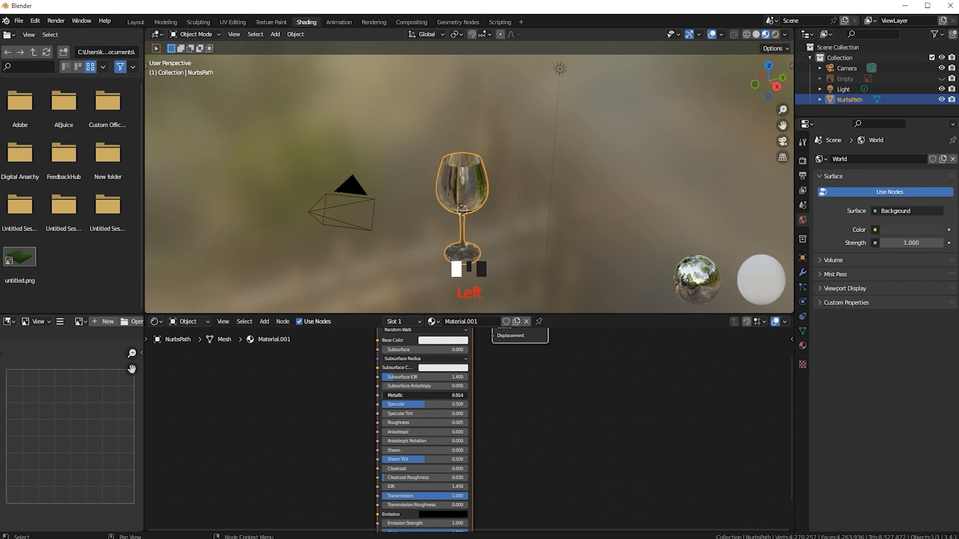
mouse_move(470, 174)
middle_mouse_down()
mouse_move(465, 225)
mouse_move(469, 173)
mouse_move(349, 178)
middle_mouse_up()
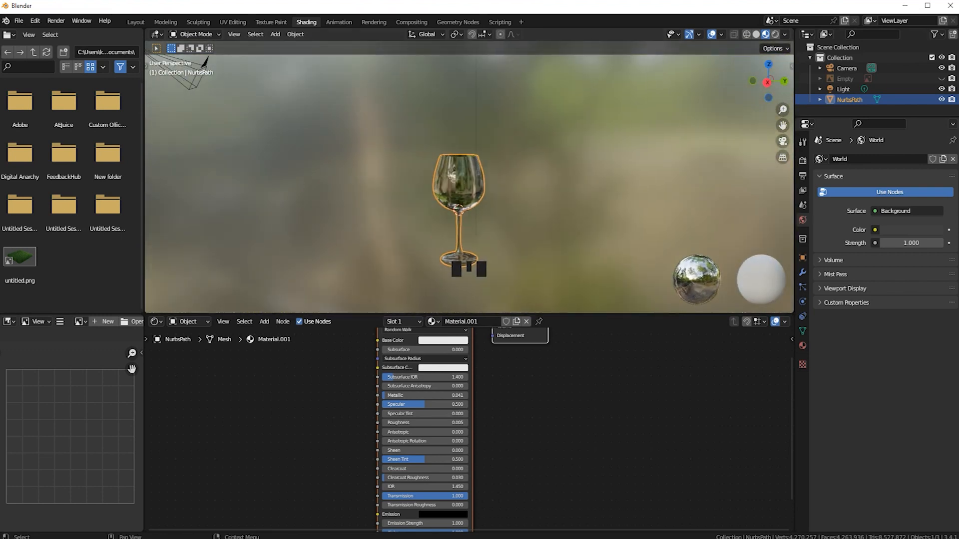
Step: Switch the viewport to Rendered shading and assign 2-ren-building.jpg from the Desktop as the world's Environment Texture
left_click(774, 34)
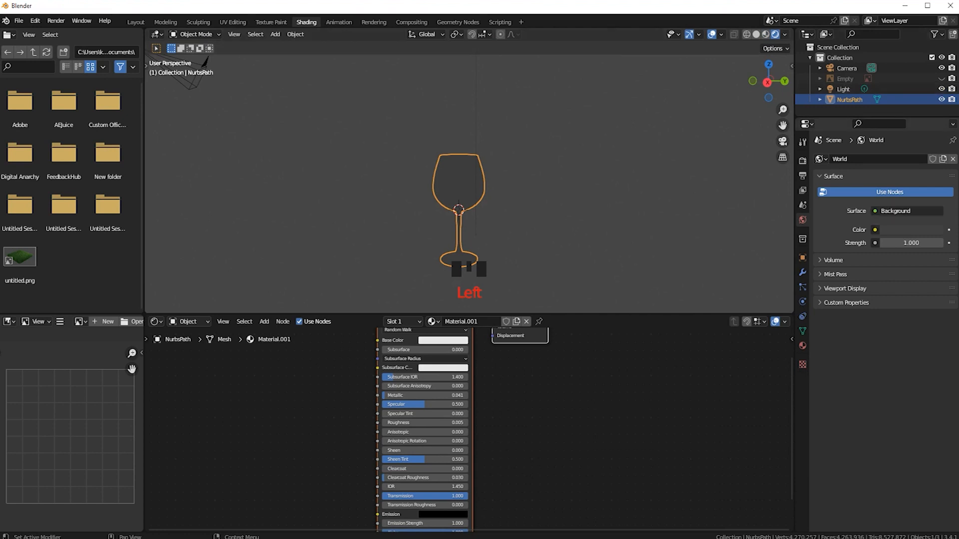
left_click(875, 229)
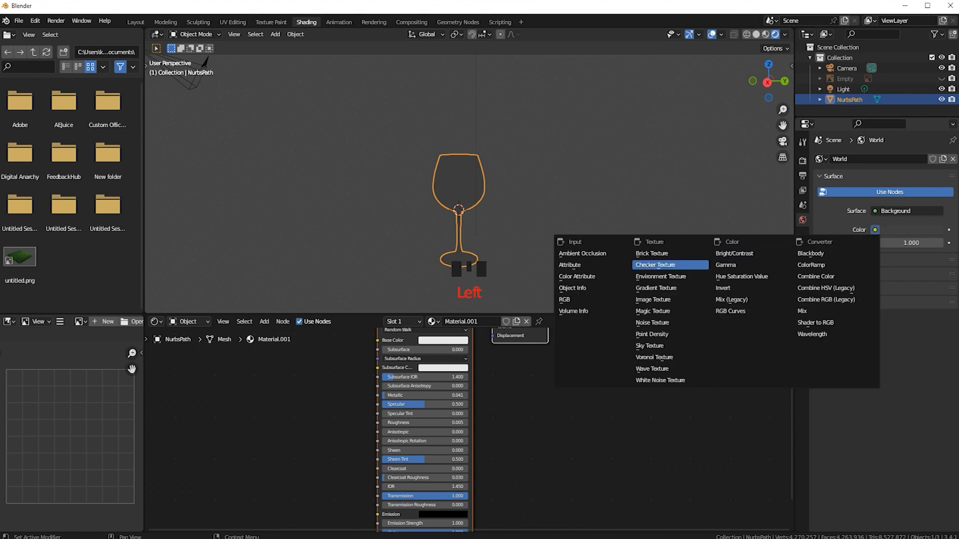
left_click(661, 276)
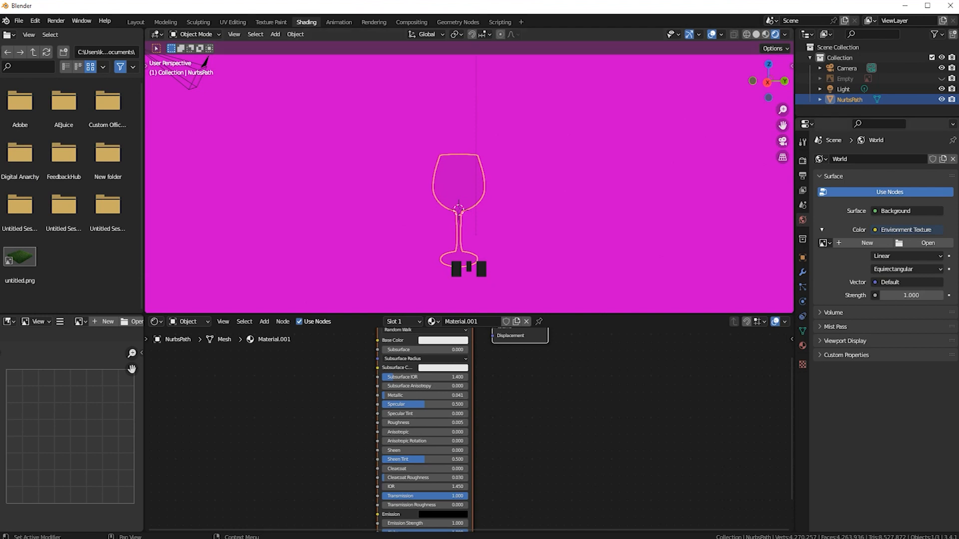
left_click(925, 243)
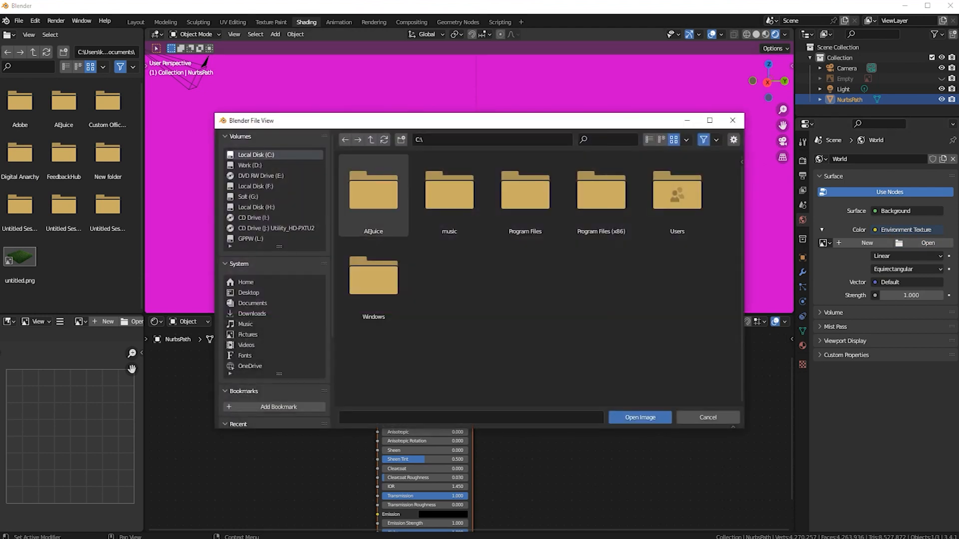
left_click(248, 293)
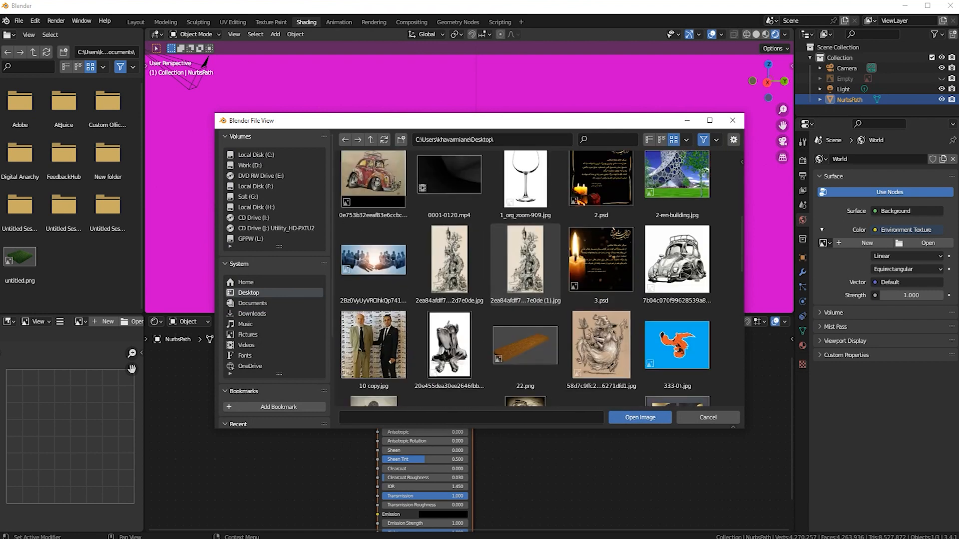
left_click(676, 175)
left_click(639, 417)
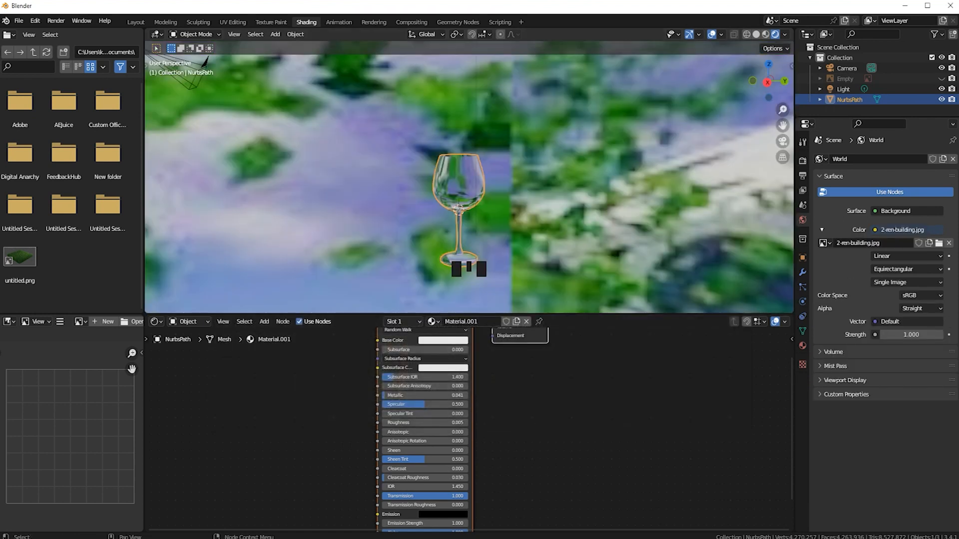
Step: Look through the camera and scale the wine glass down to about 0.844 so it fits the frame
scroll(470, 185, "down", 3)
middle_click_drag(470, 185, 449, 174)
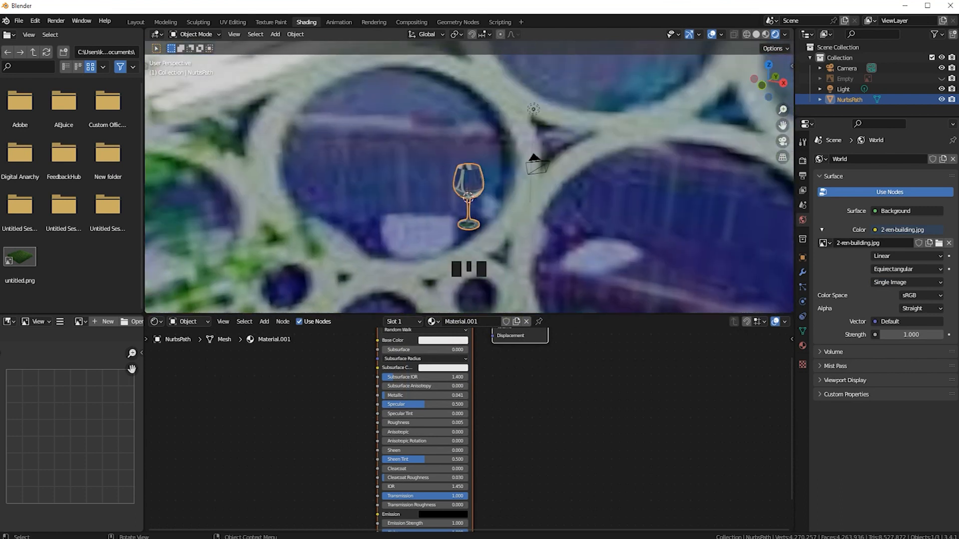
left_click(782, 141)
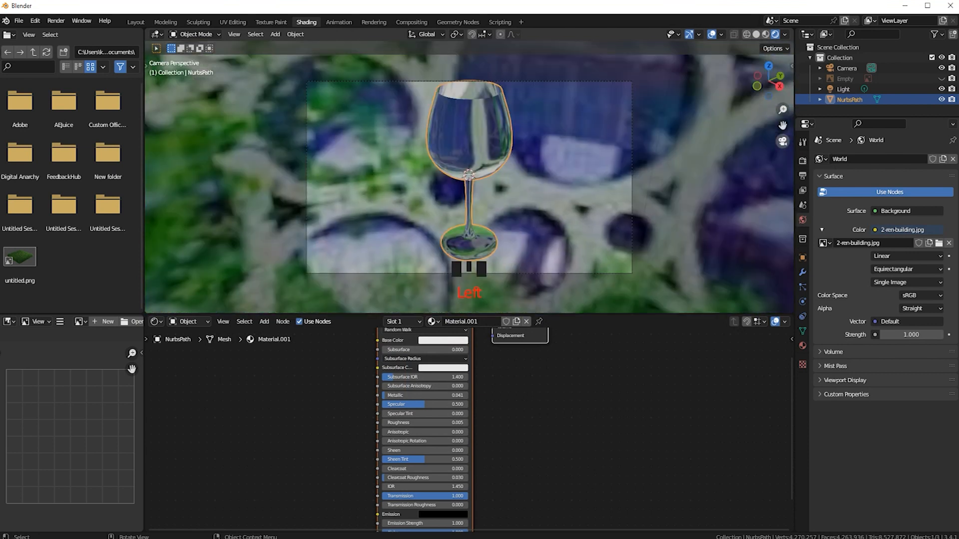
key("s")
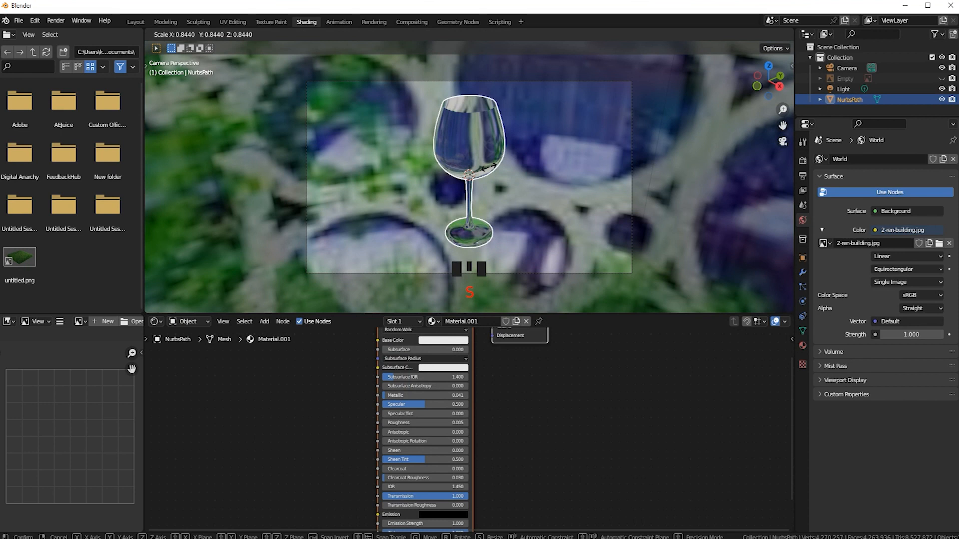
left_click(489, 166)
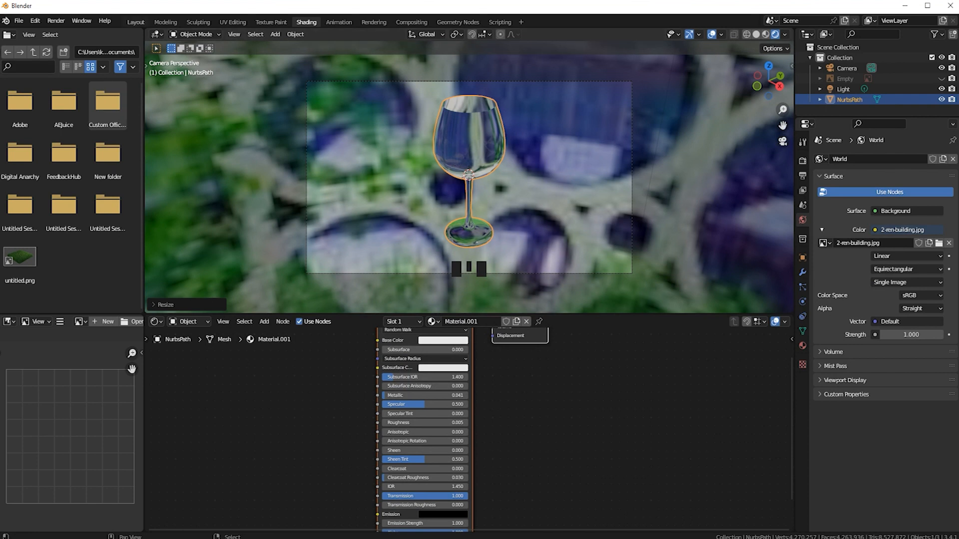
Step: Render the current frame from the camera, inspect the wine glass image, and close the render window
left_click(56, 21)
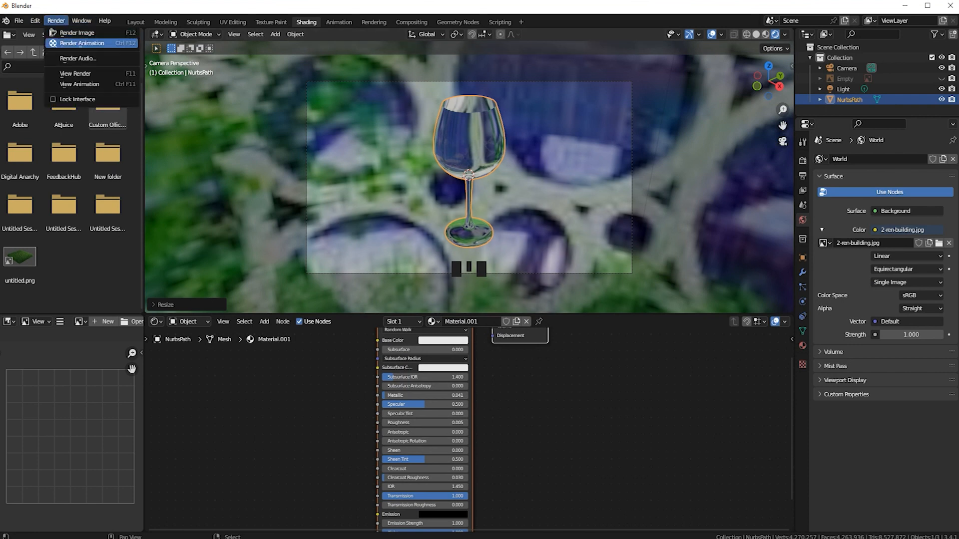
left_click(80, 43)
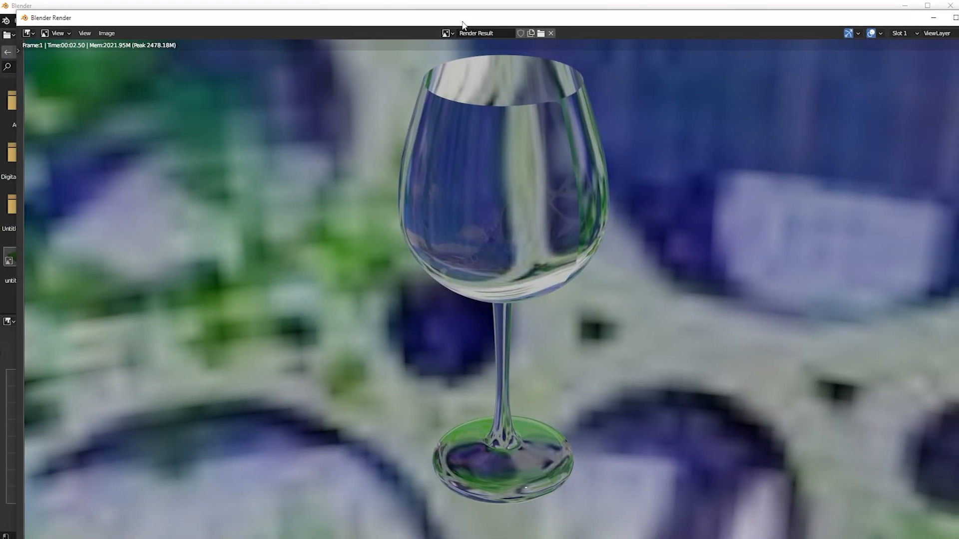
left_click_drag(462, 25, 445, 22)
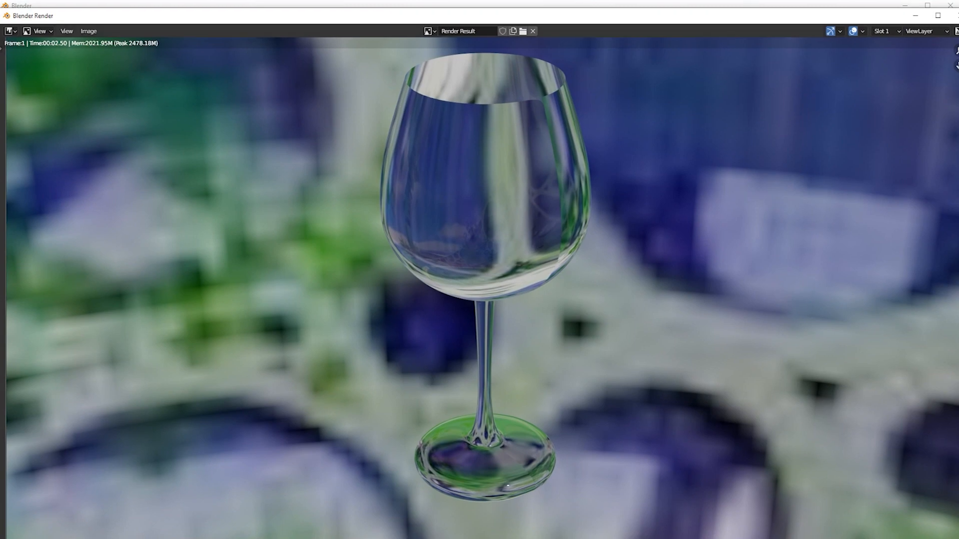
left_click_drag(660, 21, 650, 11)
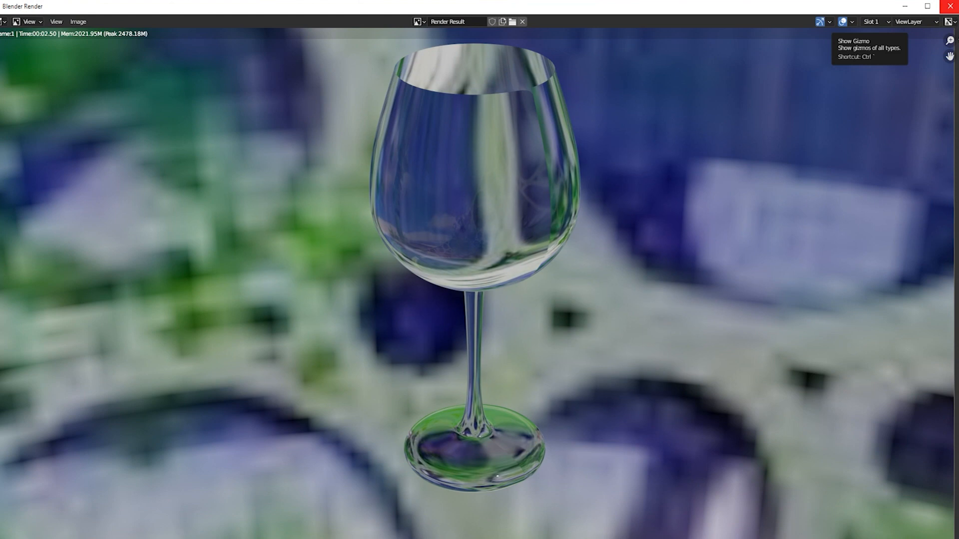
left_click(950, 6)
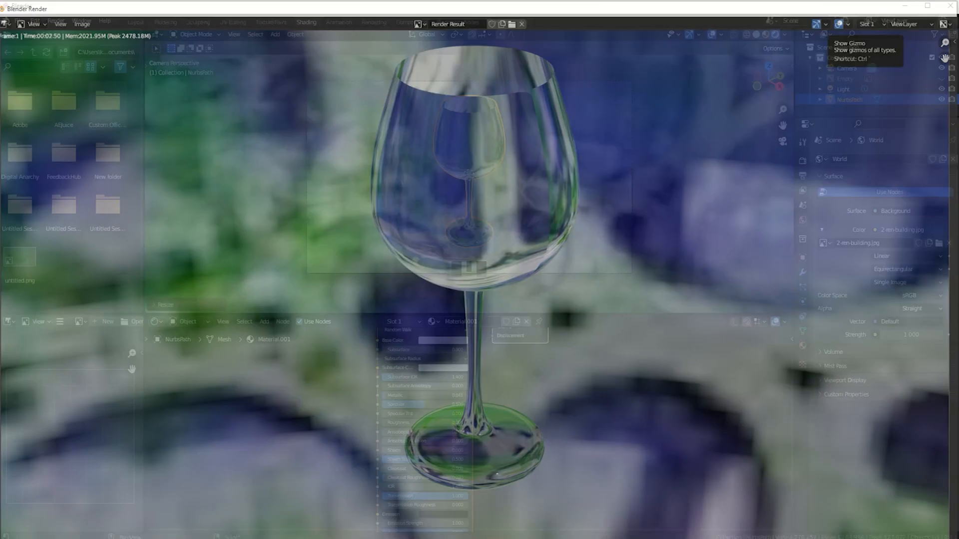
Step: Switch the viewport to Material Preview, leave the camera view, and deselect the wine glass
scroll(470, 180, "down", 2)
left_click(766, 34)
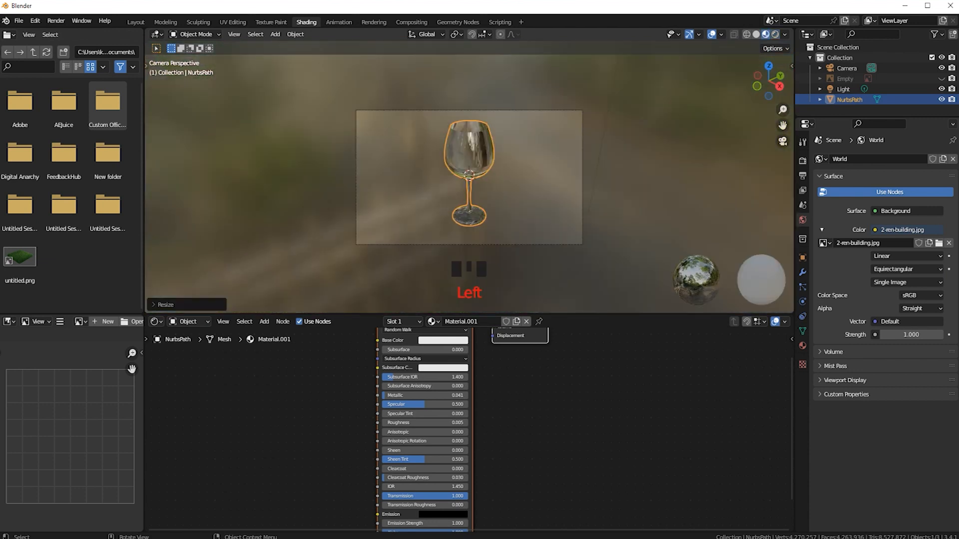
mouse_move(470, 179)
middle_mouse_down()
mouse_move(439, 165)
mouse_move(479, 170)
mouse_move(470, 178)
mouse_move(474, 198)
middle_mouse_up()
scroll(477, 236, "down", 5)
scroll(472, 209, "up", 5)
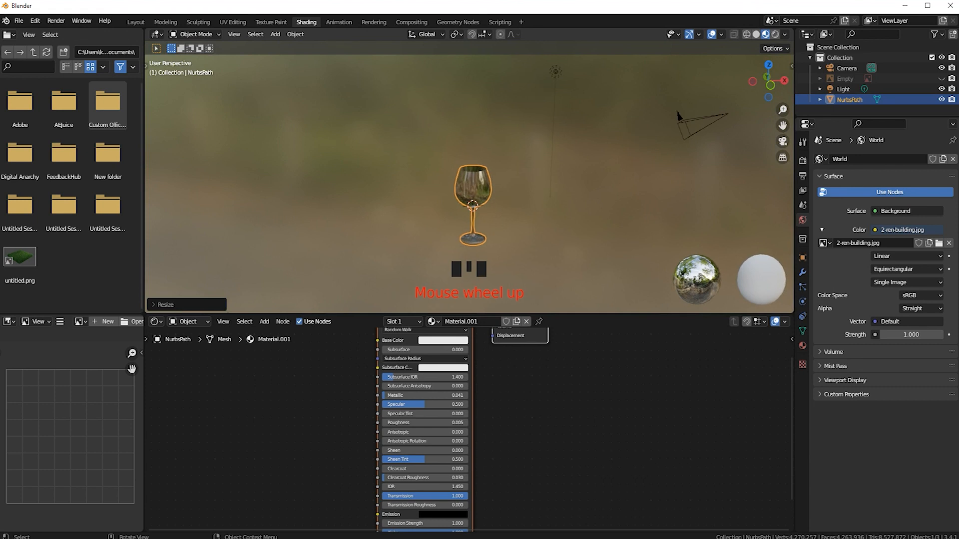
left_click(549, 224)
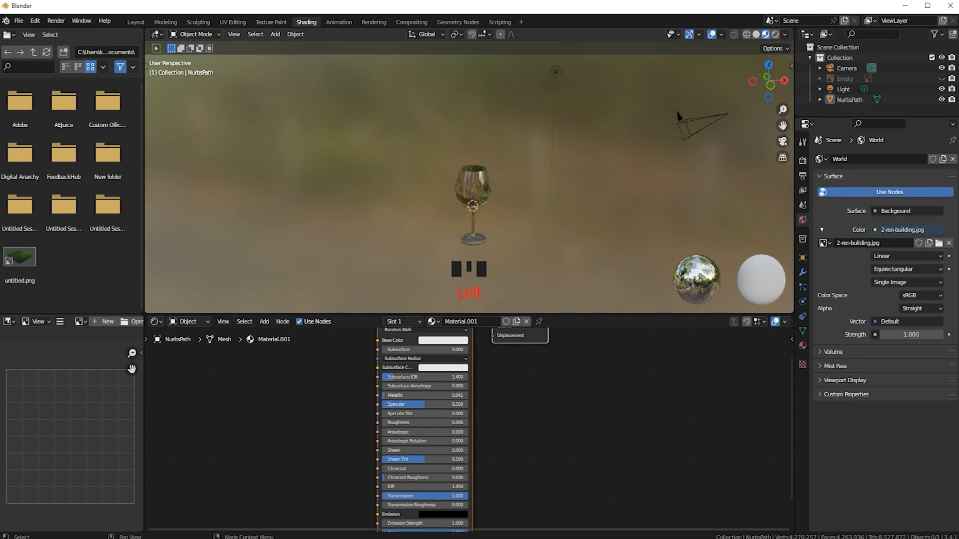